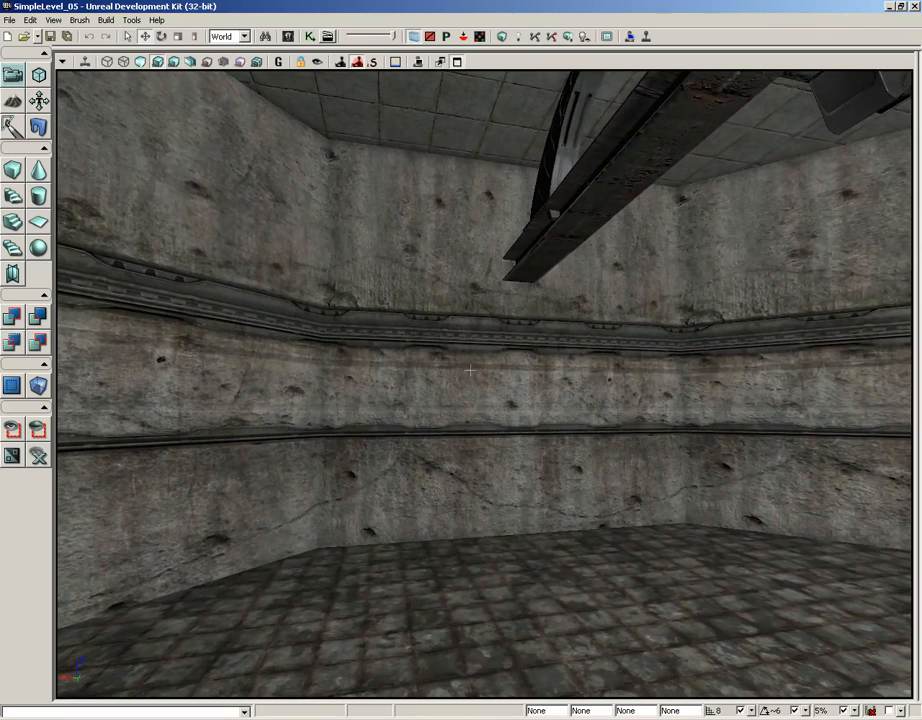
Search the Content Browser for "blastdoor" and limit the results to static meshes.
{"action": "left_click", "coordinate": [339, 267]}
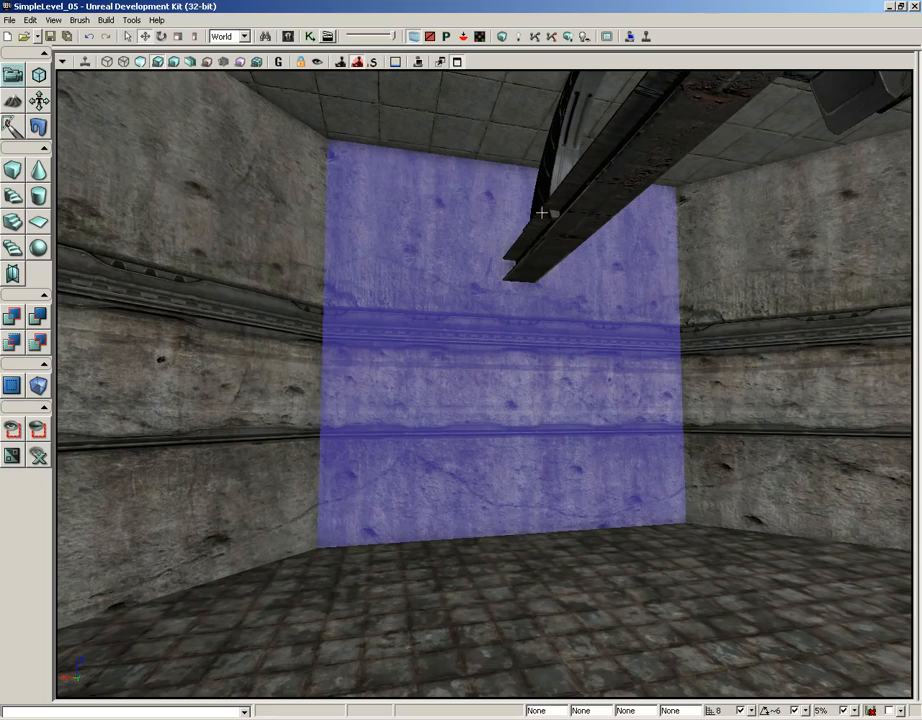
{"action": "left_click", "coordinate": [289, 38]}
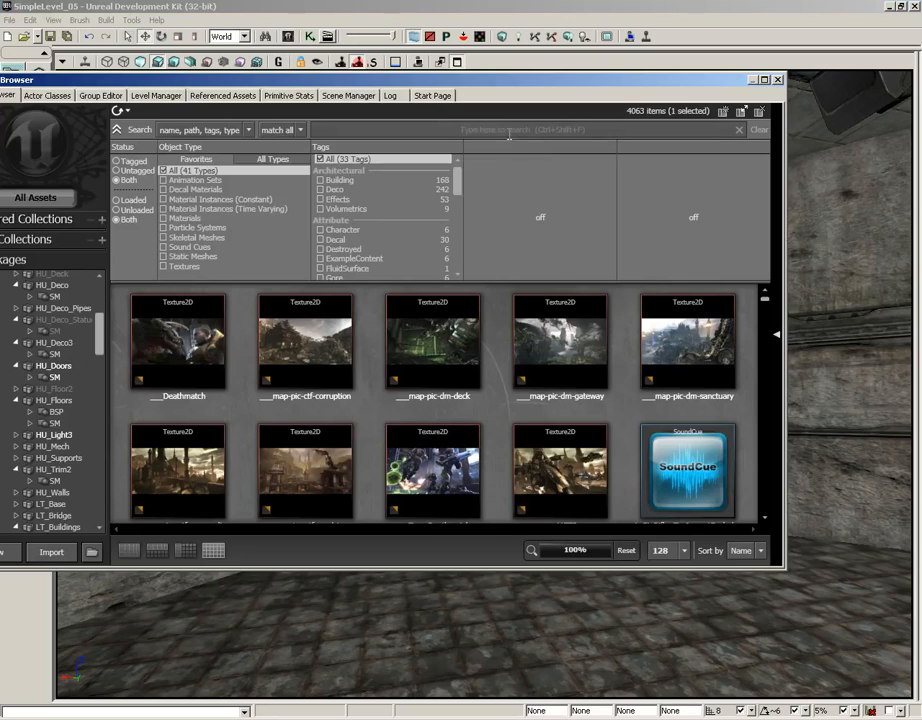
{"action": "left_click", "coordinate": [440, 133]}
{"action": "type", "text": "blastdoor"}
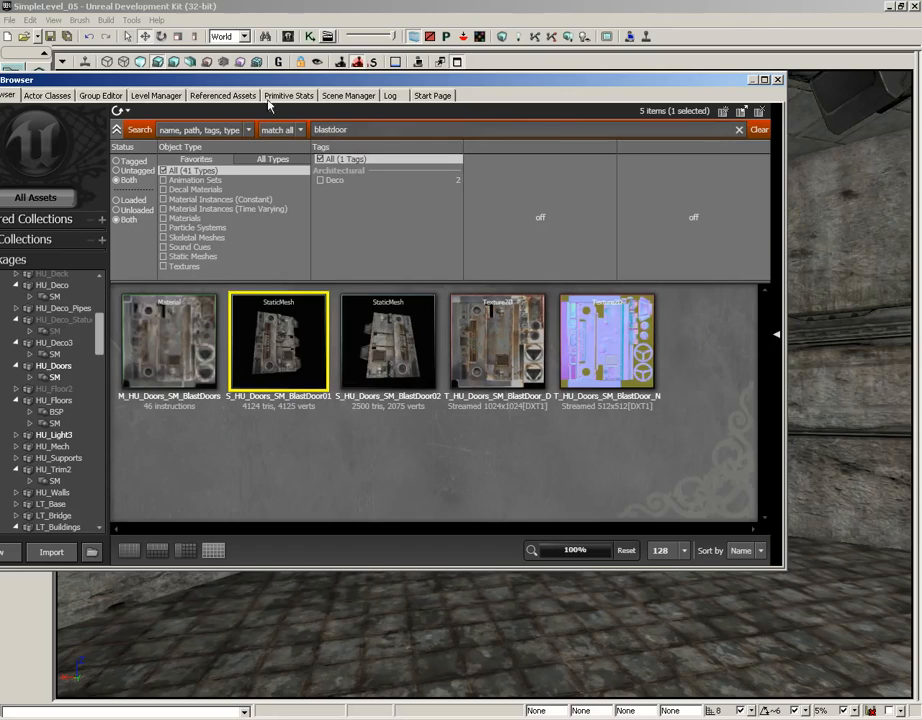
{"action": "left_click", "coordinate": [176, 256]}
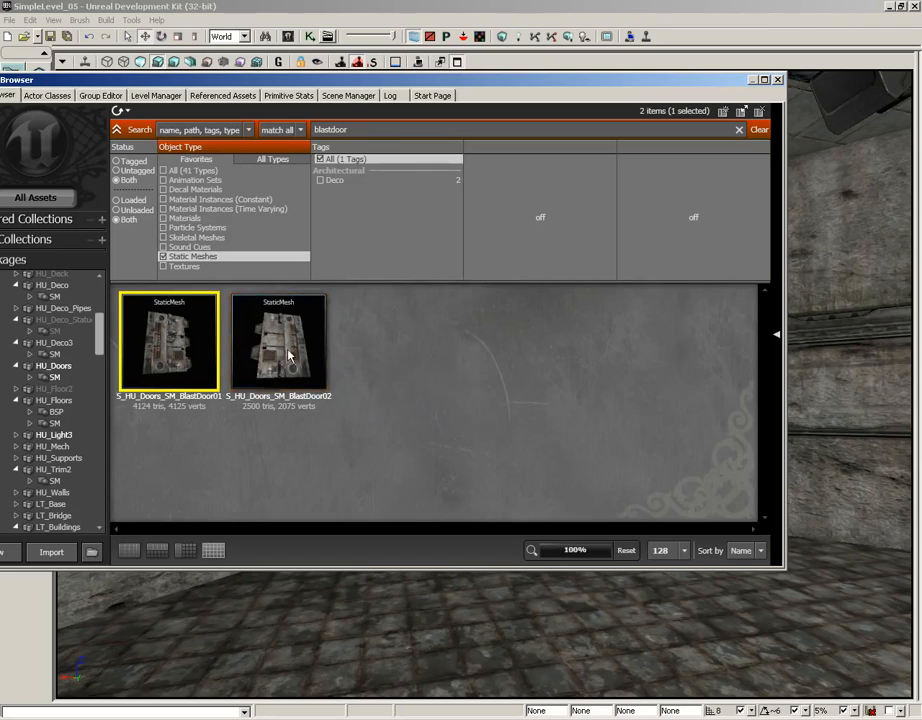
Place S_HU_Doors_SM_BlastDoor01 and S_HU_Doors_SM_BlastDoor02 side by side on the room's floor and close the Content Browser.
{"action": "left_click_drag", "start_coordinate": [200, 377], "coordinate": [282, 634]}
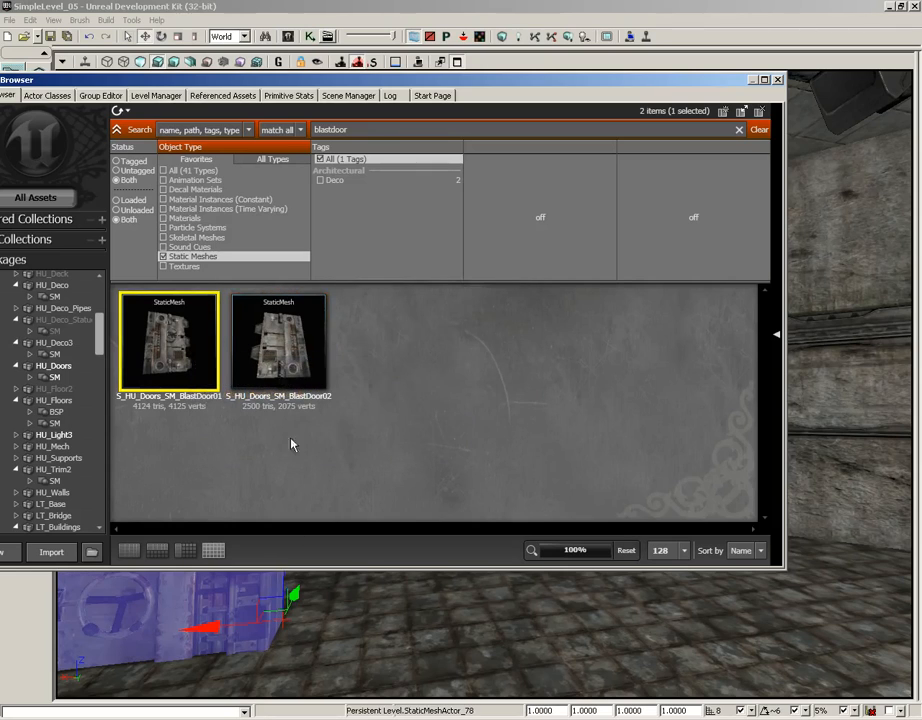
{"action": "left_click_drag", "start_coordinate": [285, 340], "coordinate": [386, 600]}
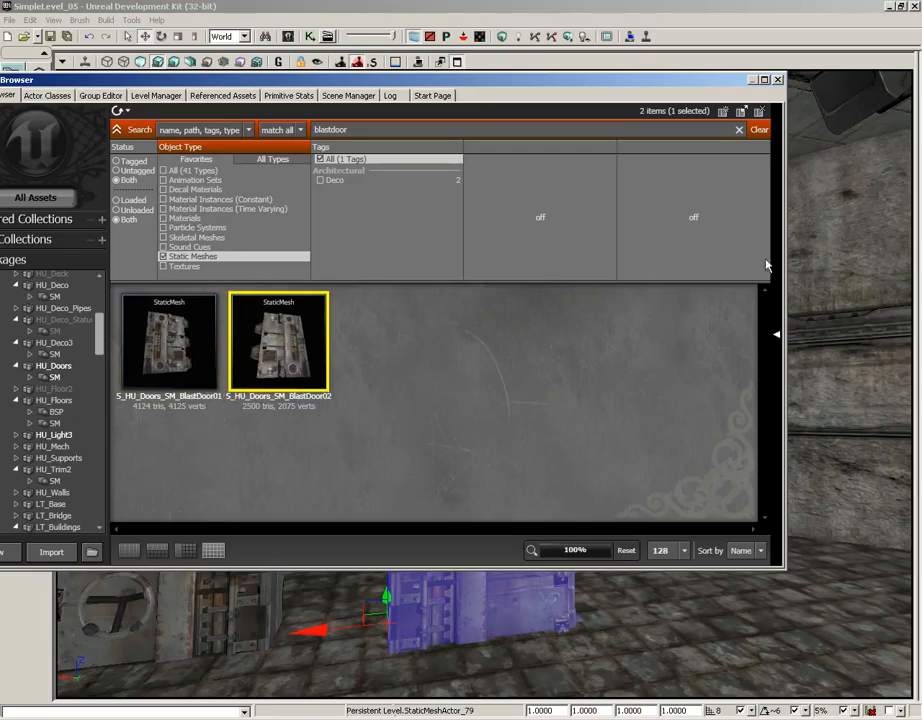
{"action": "left_click", "coordinate": [779, 80]}
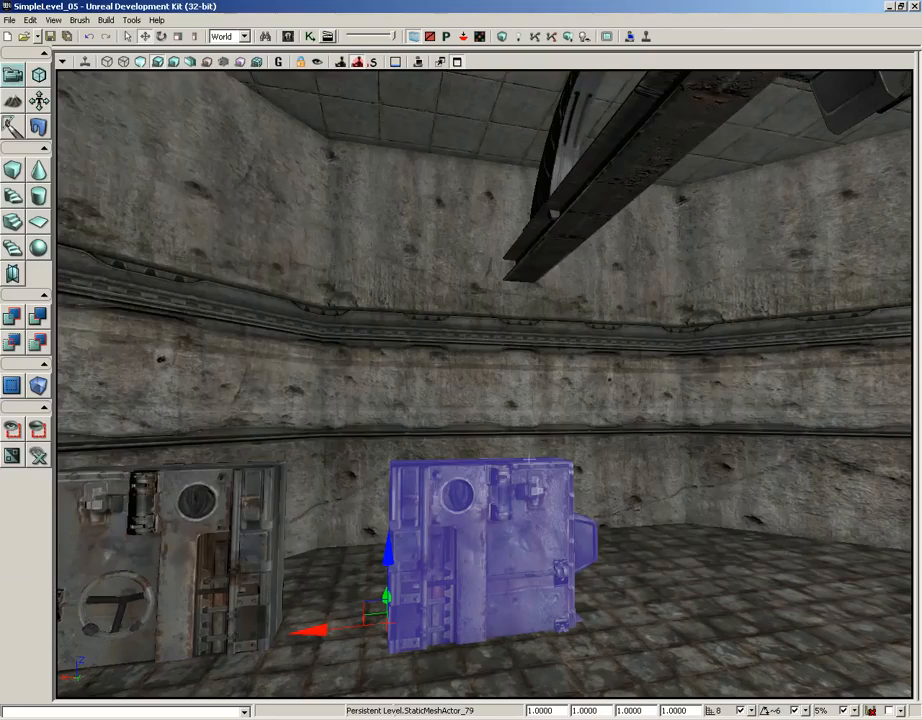
Select both blast doors, raise them out of the floor and shift them along X in front of the end wall.
{"action": "left_click_drag", "start_coordinate": [529, 460], "coordinate": [405, 498]}
{"action": "left_click", "coordinate": [404, 492], "text": "ctrl"}
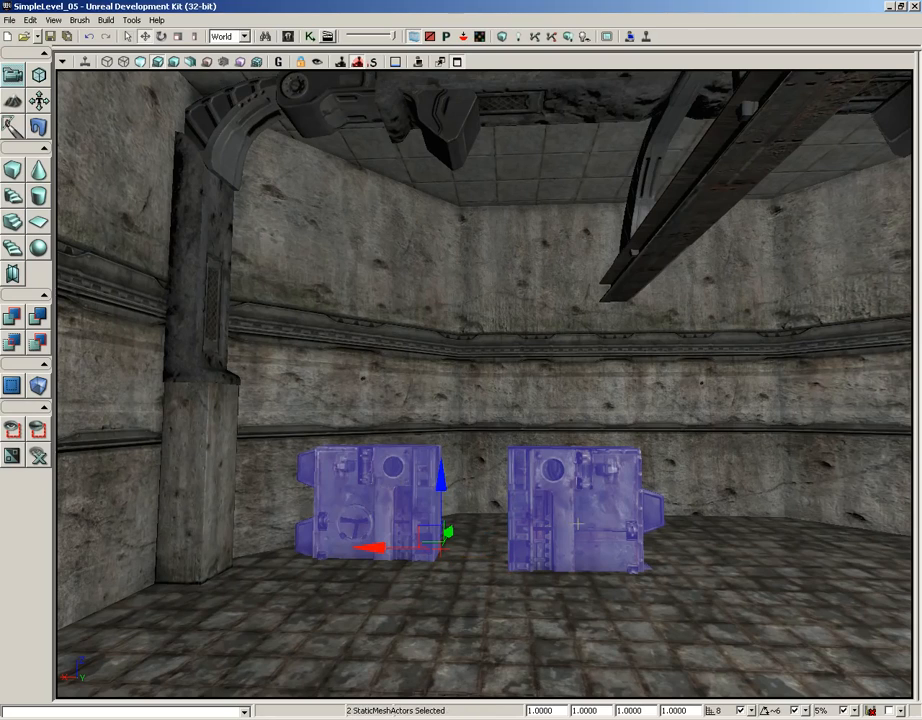
{"action": "left_click_drag", "start_coordinate": [441, 485], "coordinate": [441, 409]}
{"action": "left_click_drag", "start_coordinate": [380, 462], "coordinate": [493, 462]}
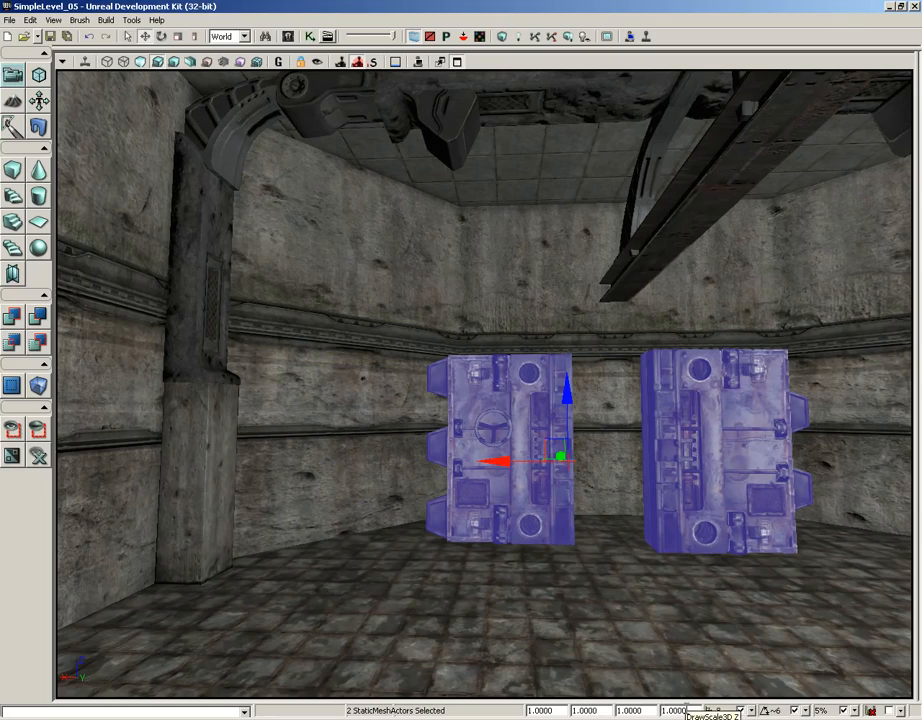
Set the Z draw scale of both blast doors to 1.125.
{"action": "double_click", "coordinate": [675, 710]}
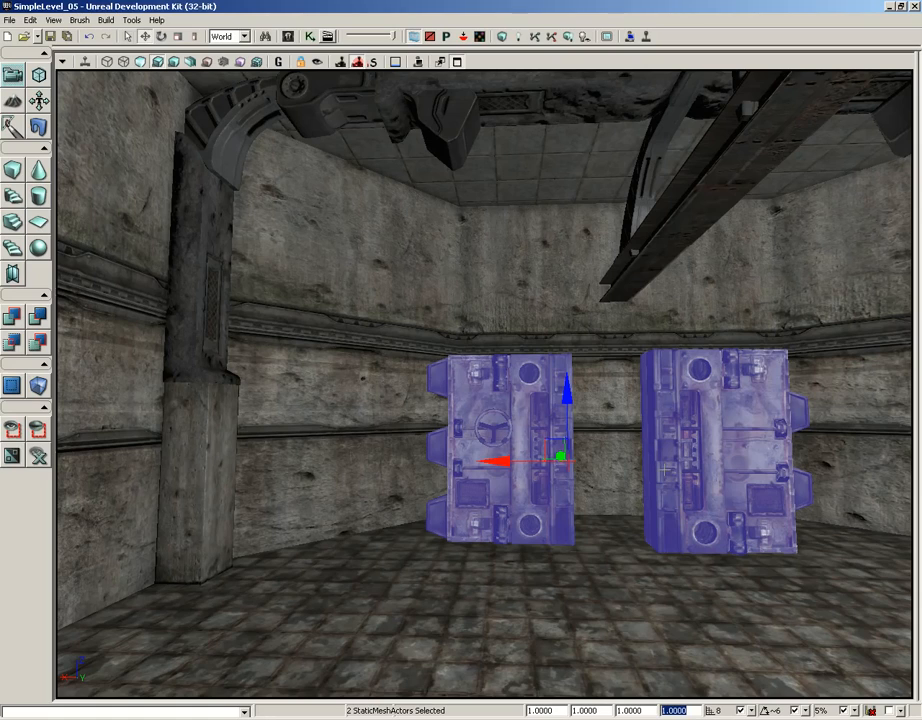
{"action": "type", "text": "1.125"}
{"action": "key", "text": "Return"}
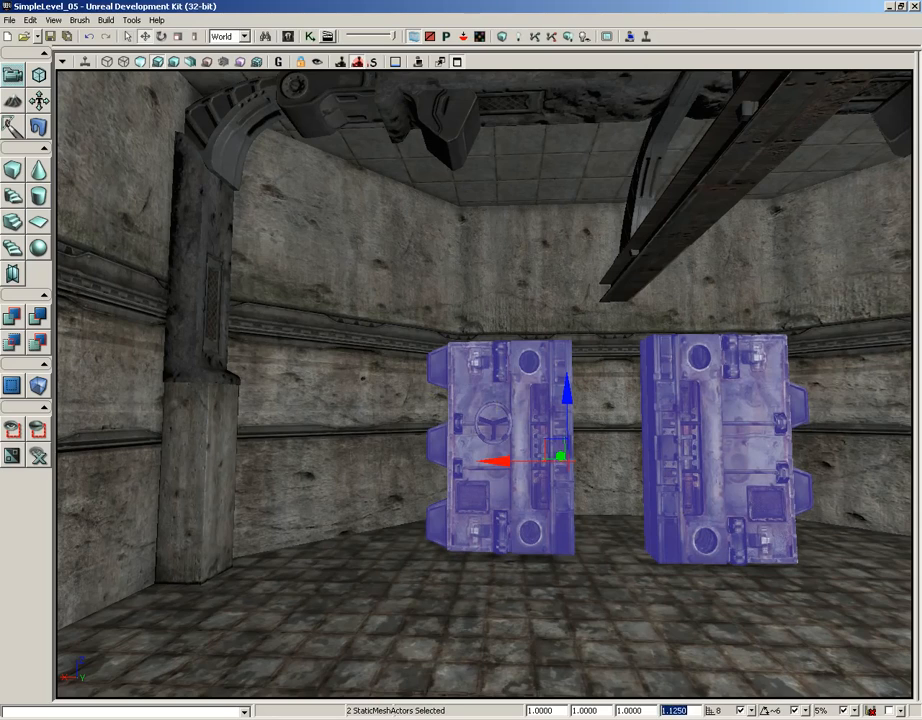
Move the BlastDoor01 mesh along X to the other side of BlastDoor02 so their interlocking tabs face each other.
{"action": "left_click", "coordinate": [478, 442]}
{"action": "left_click", "coordinate": [407, 439]}
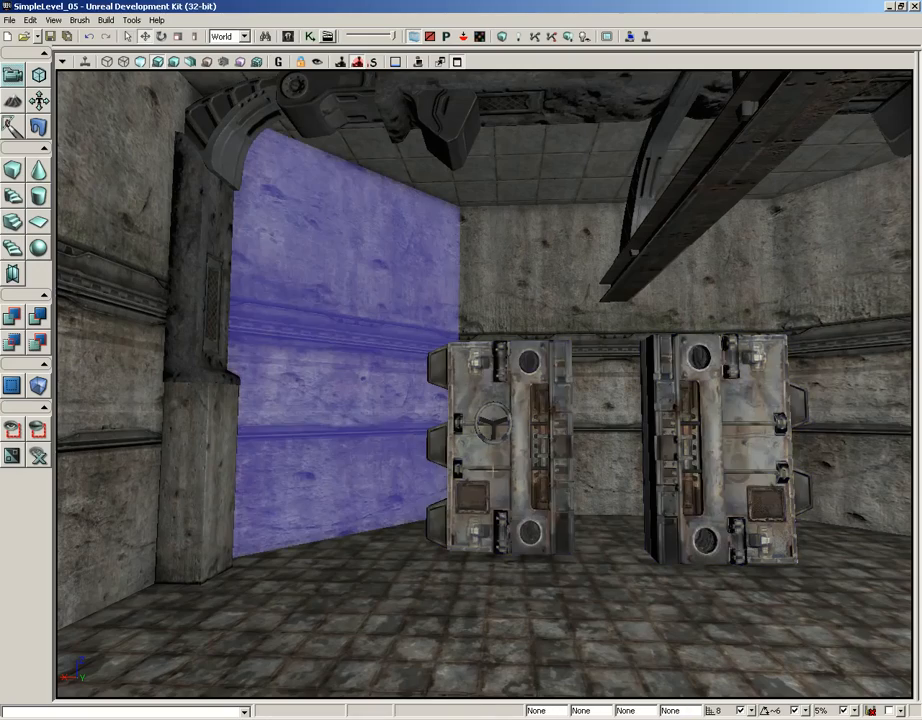
{"action": "left_click_drag", "start_coordinate": [492, 468], "coordinate": [530, 455]}
{"action": "left_click", "coordinate": [524, 437]}
{"action": "left_click_drag", "start_coordinate": [470, 463], "coordinate": [617, 457]}
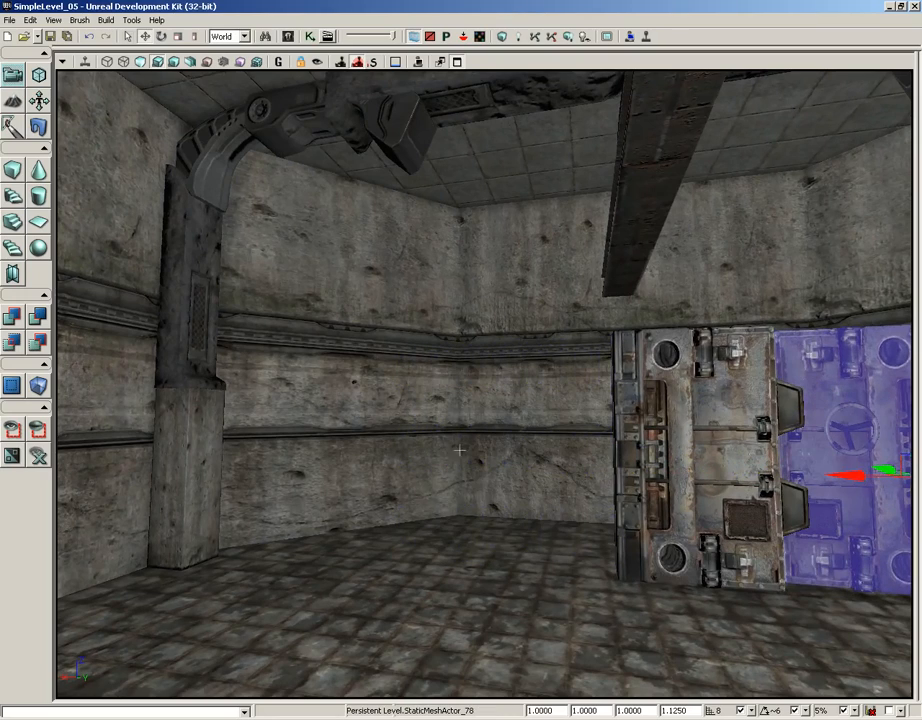
Switch to the four-viewport layout and align BlastDoor01 in Y and X in the top view so the two doors interlock.
{"action": "left_click", "coordinate": [668, 431]}
{"action": "right_click_drag", "start_coordinate": [668, 431], "coordinate": [706, 407]}
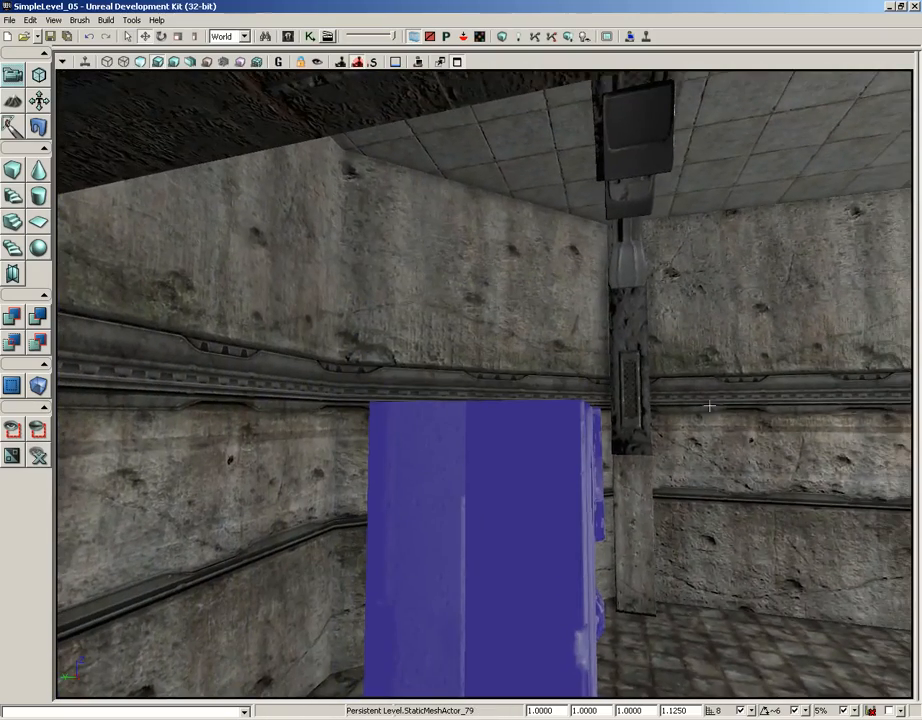
{"action": "left_click", "coordinate": [458, 62]}
{"action": "left_click_drag", "start_coordinate": [449, 251], "coordinate": [391, 132]}
{"action": "left_click_drag", "start_coordinate": [381, 220], "coordinate": [378, 193]}
{"action": "scroll", "coordinate": [378, 193], "scroll_direction": "up", "scroll_amount": 3}
{"action": "left_click", "coordinate": [339, 236]}
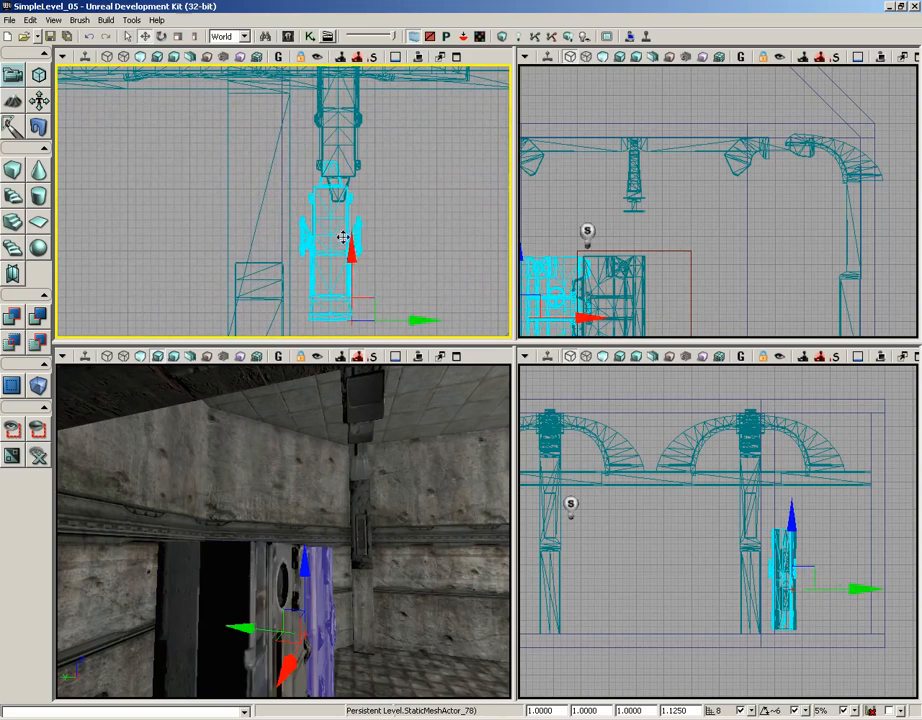
{"action": "left_click_drag", "start_coordinate": [403, 320], "coordinate": [403, 319]}
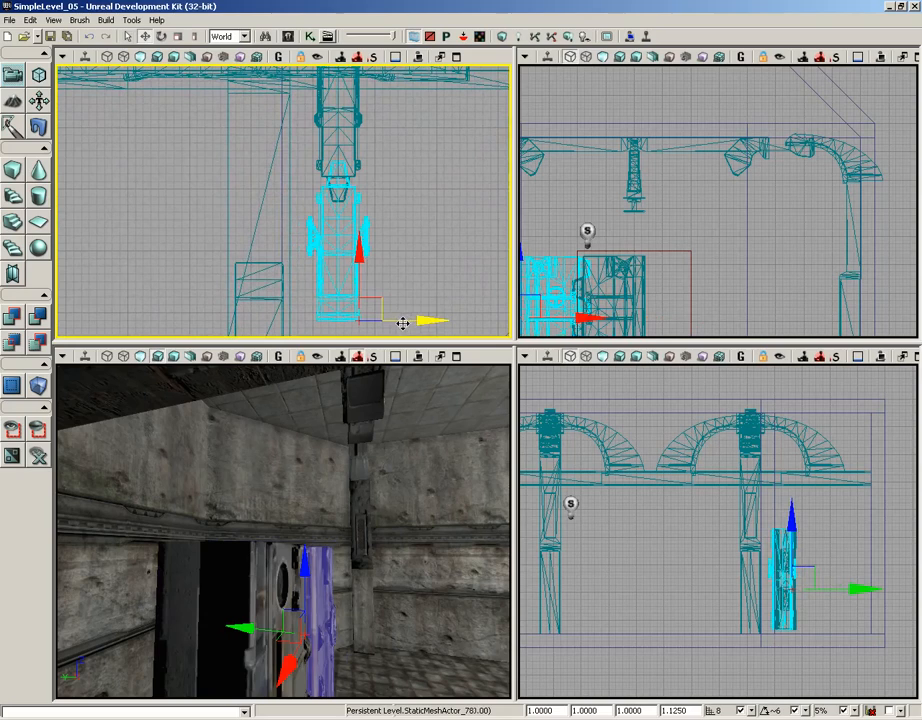
{"action": "left_click_drag", "start_coordinate": [357, 252], "coordinate": [358, 246]}
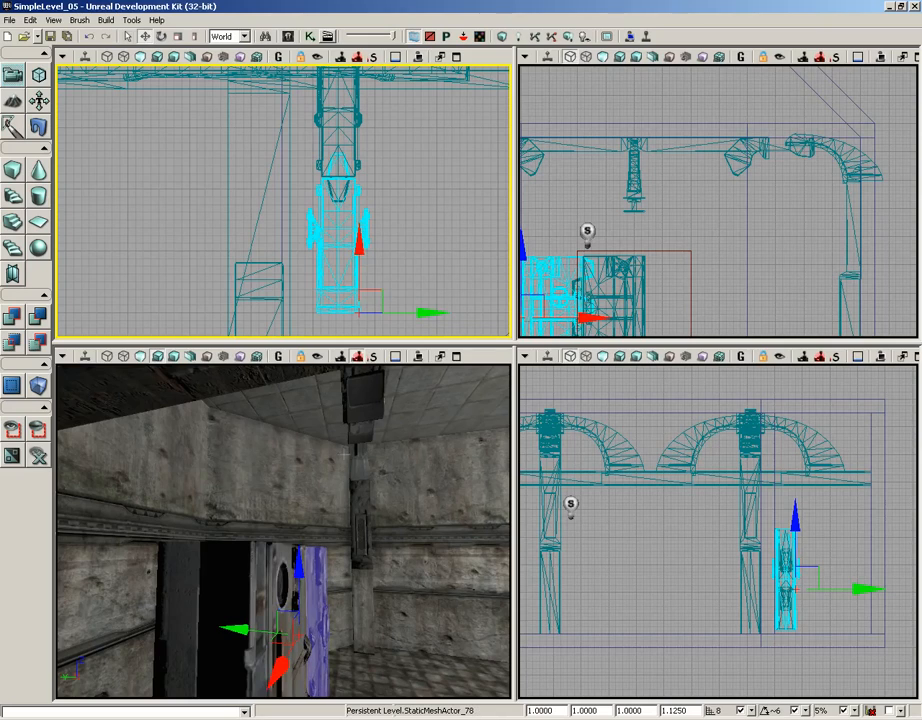
Select both blast doors together and move them along X onto the red brush outline in the front view.
{"action": "right_click_drag", "start_coordinate": [346, 451], "coordinate": [219, 472]}
{"action": "left_click", "coordinate": [243, 542], "text": "ctrl"}
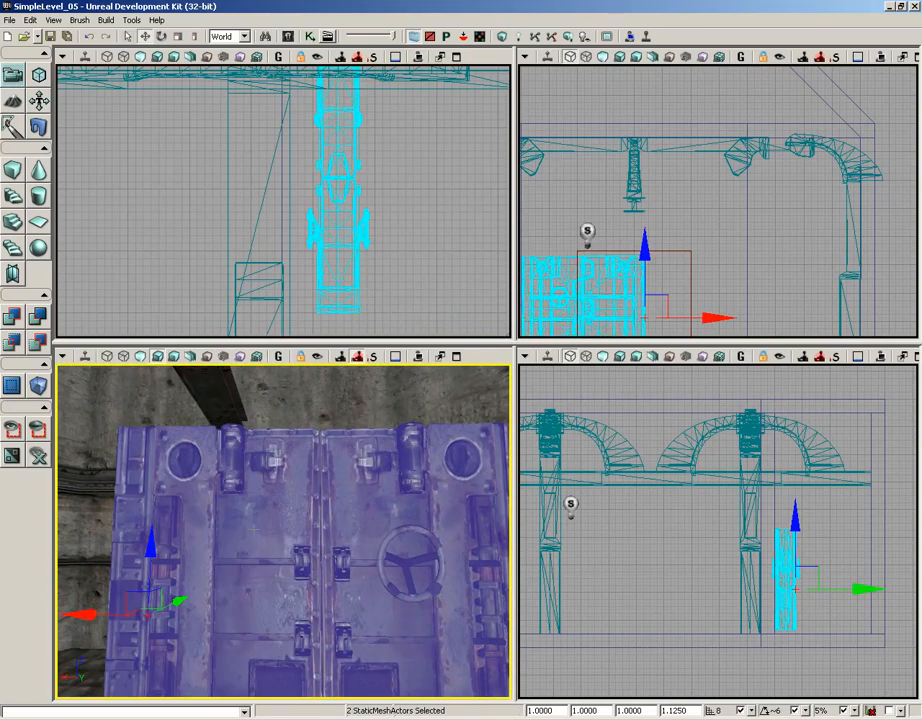
{"action": "scroll", "coordinate": [639, 485], "scroll_direction": "down", "scroll_amount": 2}
{"action": "scroll", "coordinate": [650, 510], "scroll_direction": "down", "scroll_amount": 1}
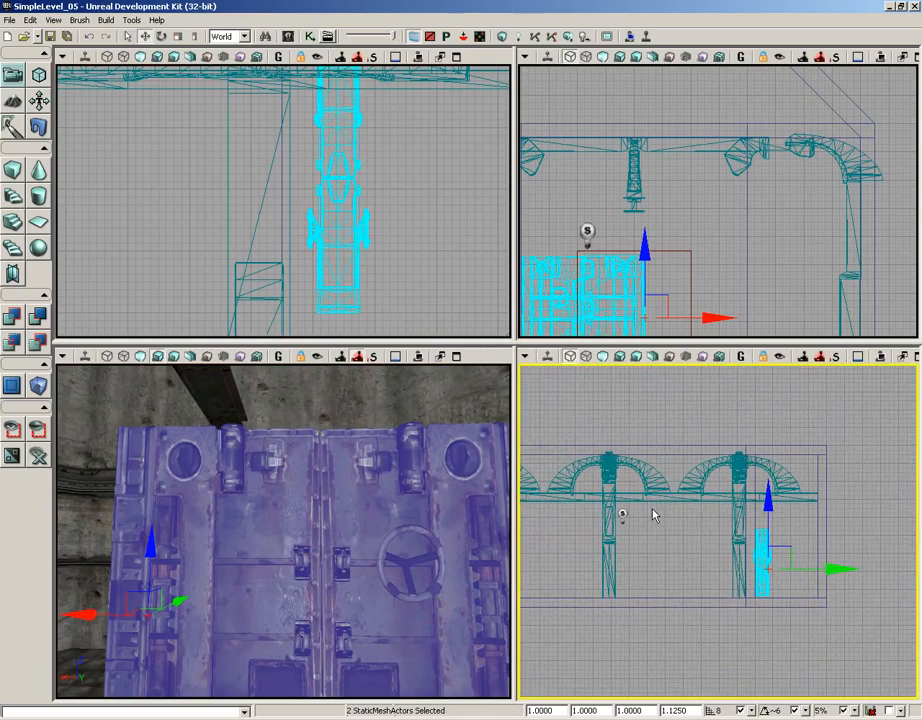
{"action": "scroll", "coordinate": [700, 197], "scroll_direction": "down", "scroll_amount": 3}
{"action": "scroll", "coordinate": [700, 197], "scroll_direction": "up", "scroll_amount": 2}
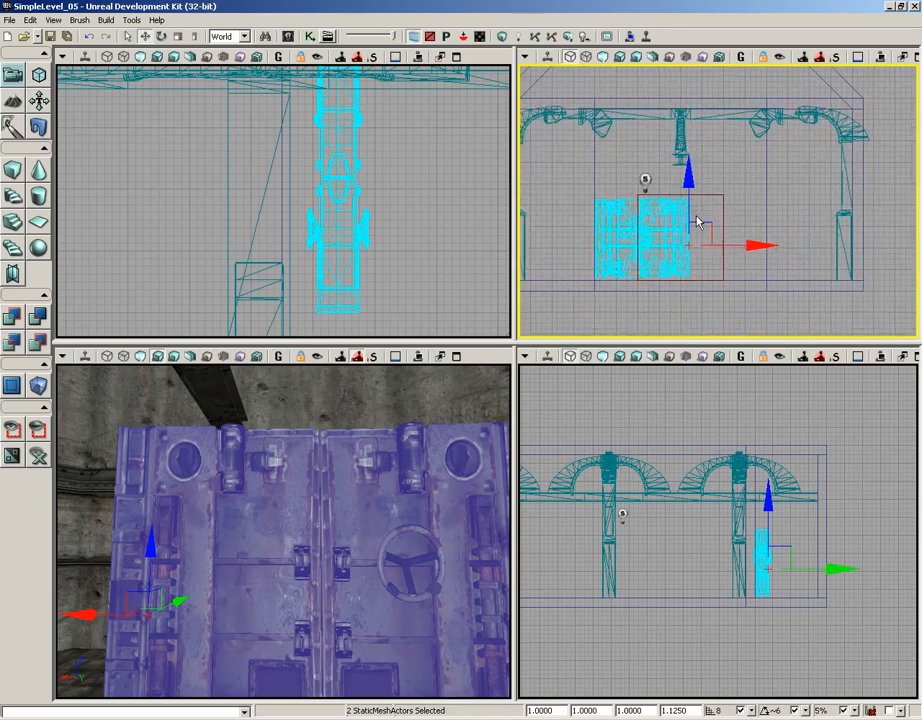
{"action": "left_click_drag", "start_coordinate": [698, 245], "coordinate": [770, 258]}
{"action": "scroll", "coordinate": [745, 230], "scroll_direction": "up", "scroll_amount": 4}
{"action": "scroll", "coordinate": [745, 307], "scroll_direction": "up", "scroll_amount": 1}
{"action": "right_click_drag", "start_coordinate": [745, 234], "coordinate": [787, 223]}
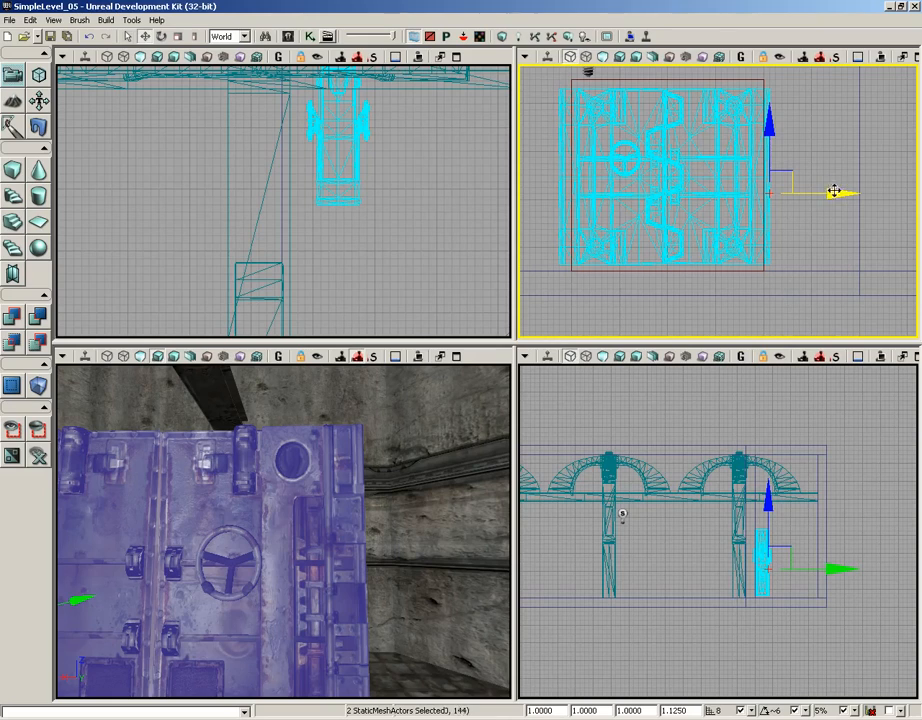
{"action": "left_click_drag", "start_coordinate": [838, 193], "coordinate": [836, 196]}
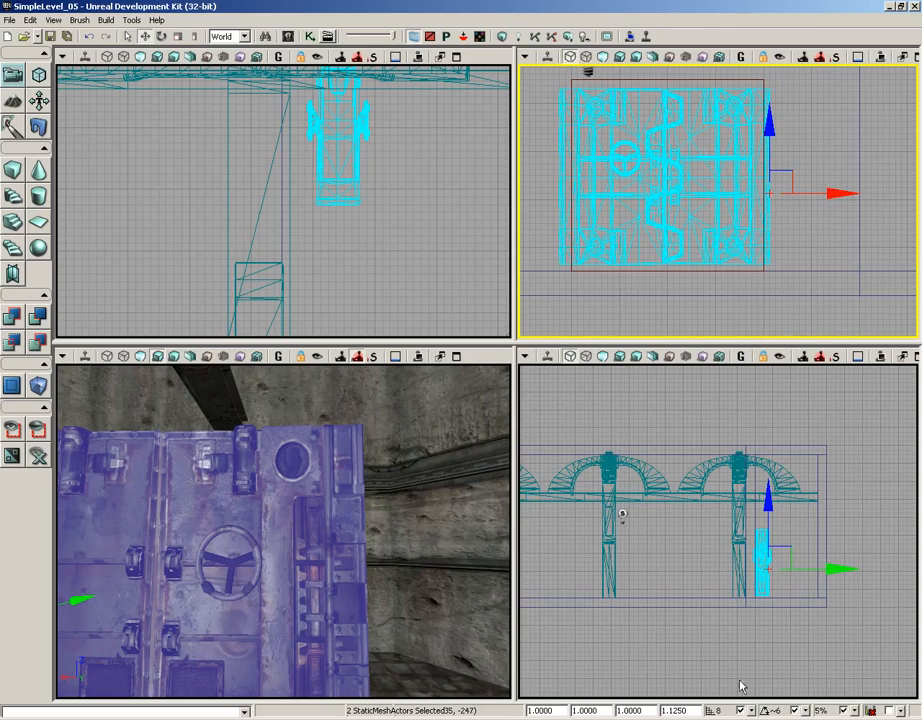
Set the drag grid to 4, center the door pair on the red brush outline and lower it to the outline's base.
{"action": "left_click", "coordinate": [751, 711]}
{"action": "left_click", "coordinate": [763, 610]}
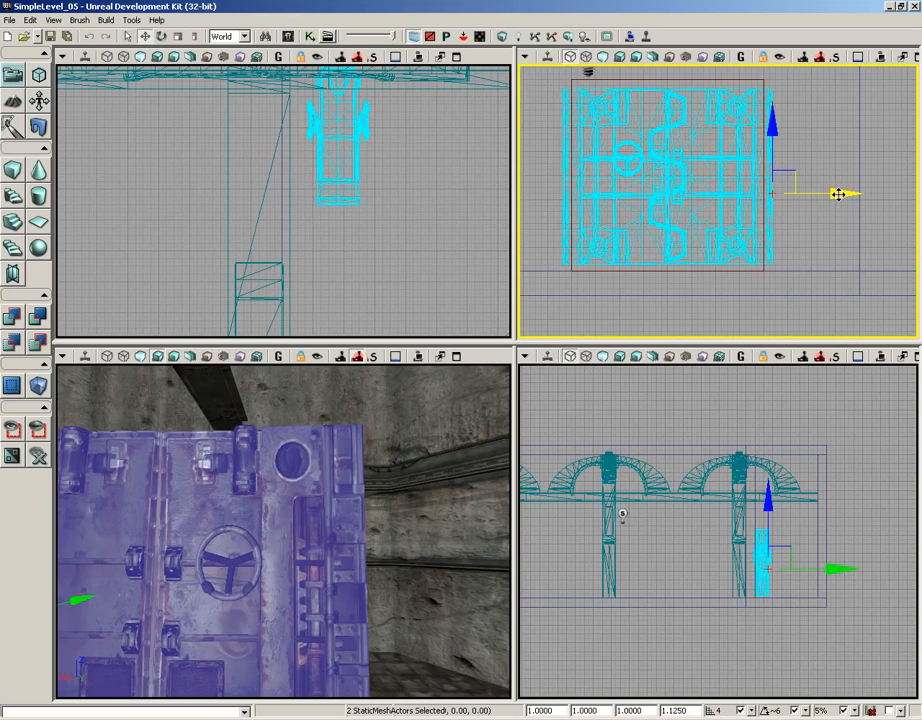
{"action": "left_click_drag", "start_coordinate": [838, 194], "coordinate": [834, 193]}
{"action": "right_click_drag", "start_coordinate": [649, 174], "coordinate": [673, 211]}
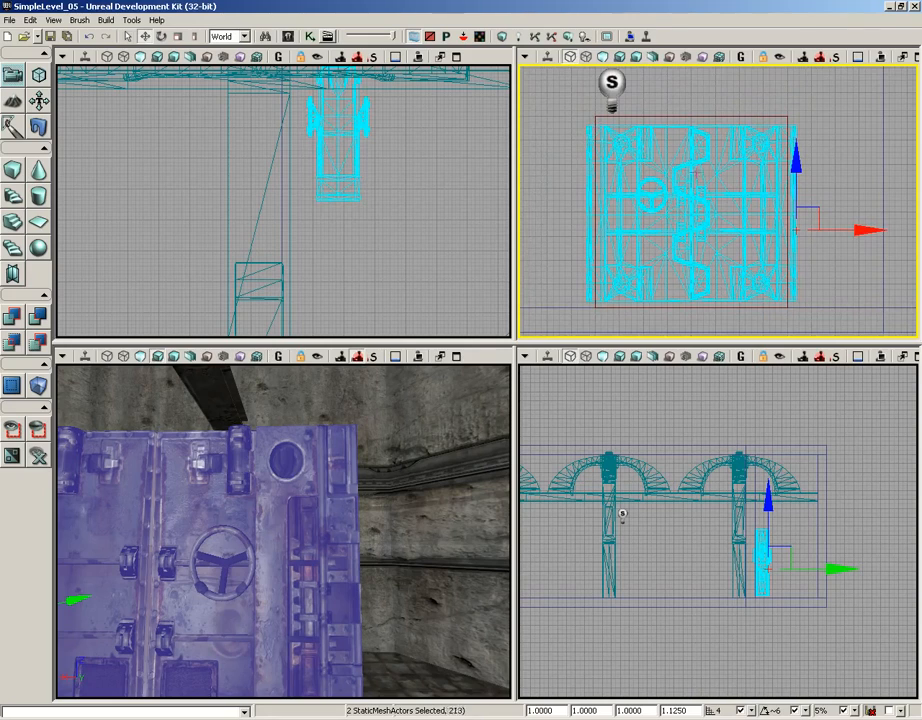
{"action": "left_click_drag", "start_coordinate": [794, 160], "coordinate": [794, 175]}
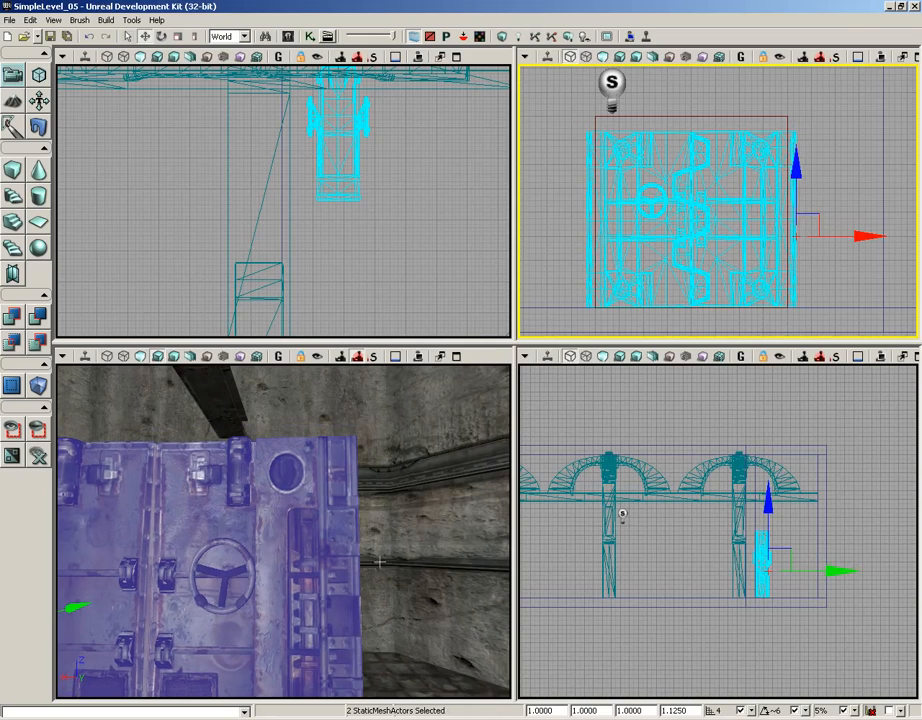
Move the door pair along Y until it sits partly embedded in the room's end wall.
{"action": "left_click_drag", "start_coordinate": [379, 562], "coordinate": [366, 629]}
{"action": "left_click_drag", "start_coordinate": [210, 580], "coordinate": [287, 557]}
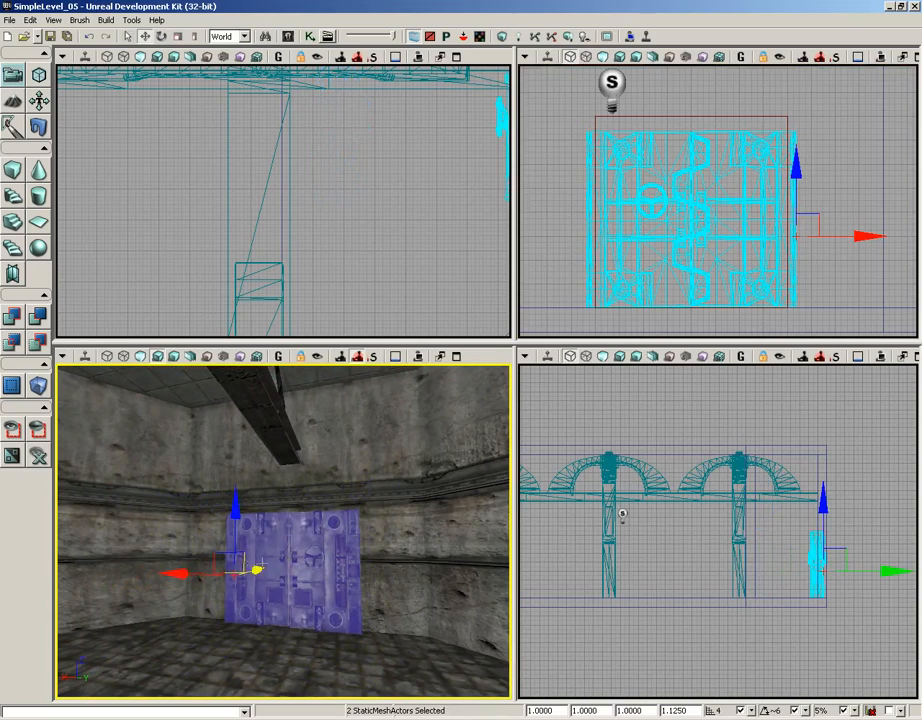
{"action": "right_click_drag", "start_coordinate": [287, 557], "coordinate": [334, 596]}
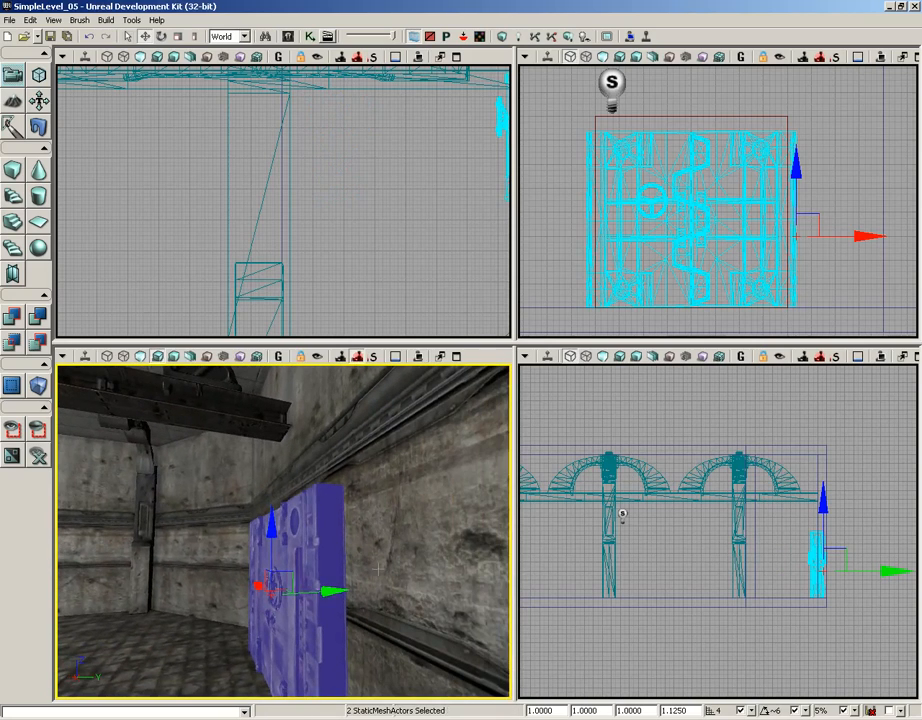
{"action": "left_click_drag", "start_coordinate": [334, 596], "coordinate": [326, 590]}
{"action": "left_click_drag", "start_coordinate": [300, 475], "coordinate": [308, 535]}
{"action": "left_click_drag", "start_coordinate": [308, 420], "coordinate": [347, 456]}
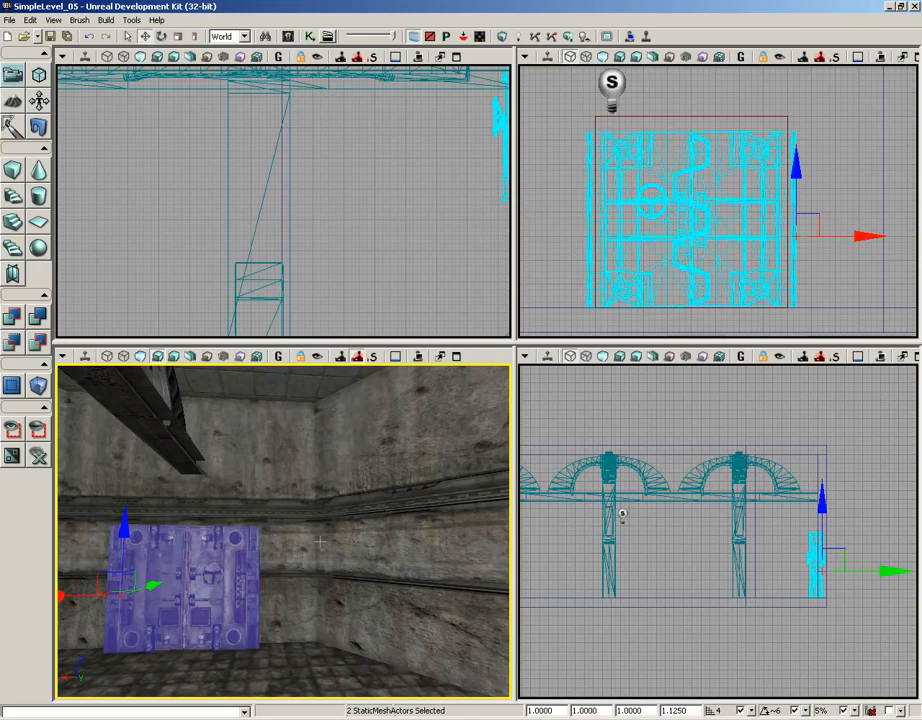
Search the Content Browser's static meshes for "lowprofile_extra".
{"action": "left_click", "coordinate": [288, 38]}
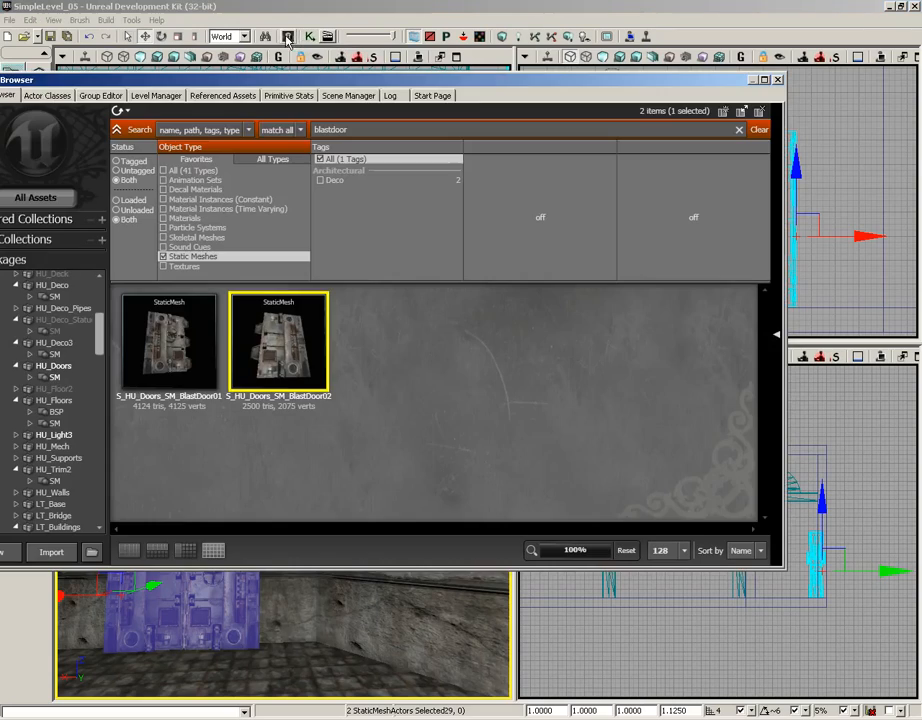
{"action": "left_click_drag", "start_coordinate": [435, 127], "coordinate": [294, 126]}
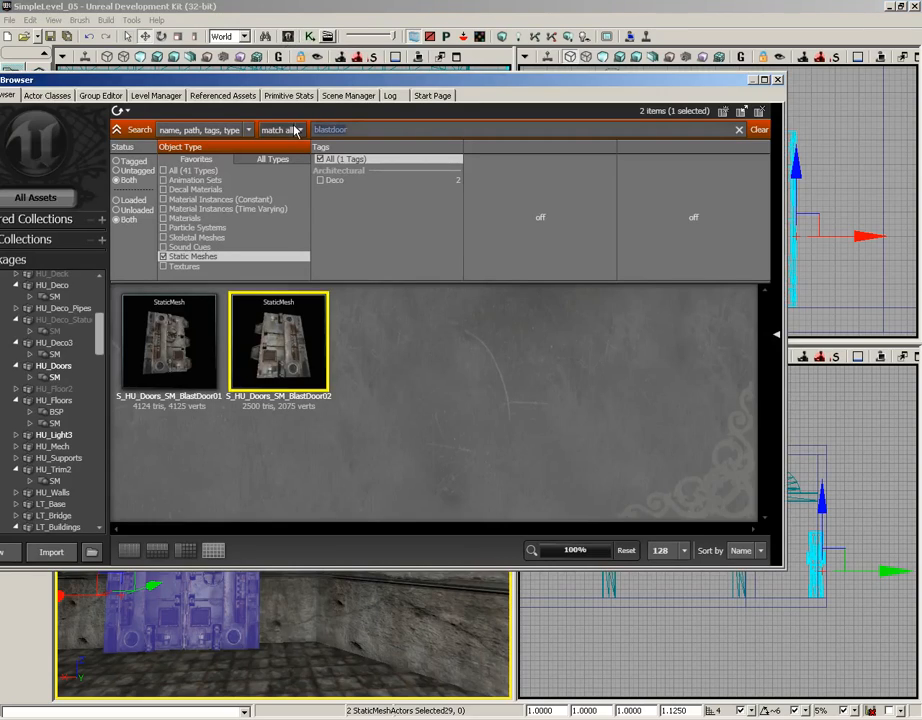
{"action": "type", "text": "lowprofile"}
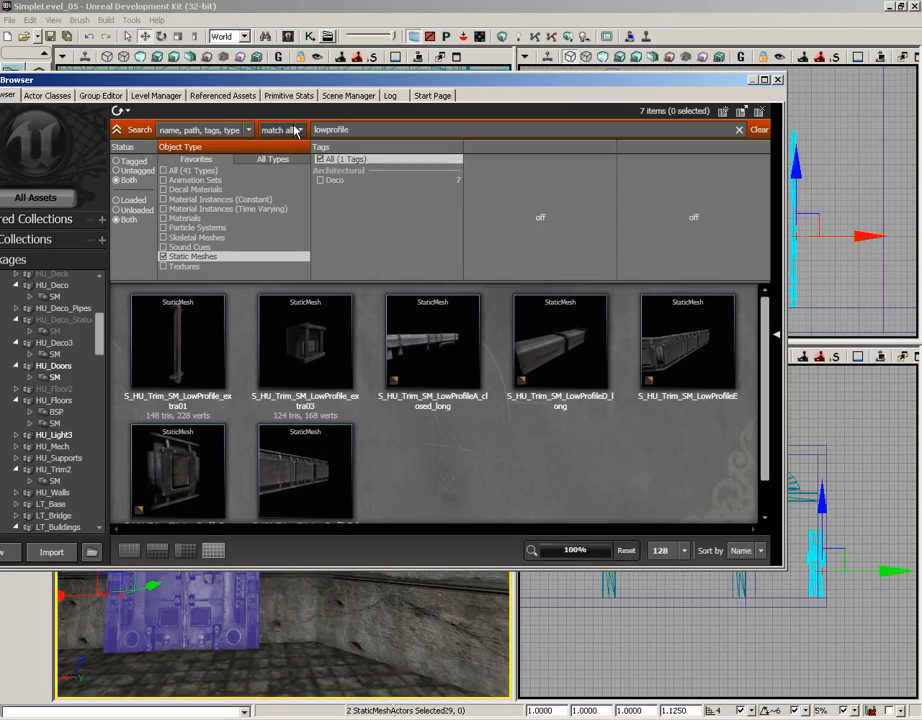
{"action": "type", "text": "_extra"}
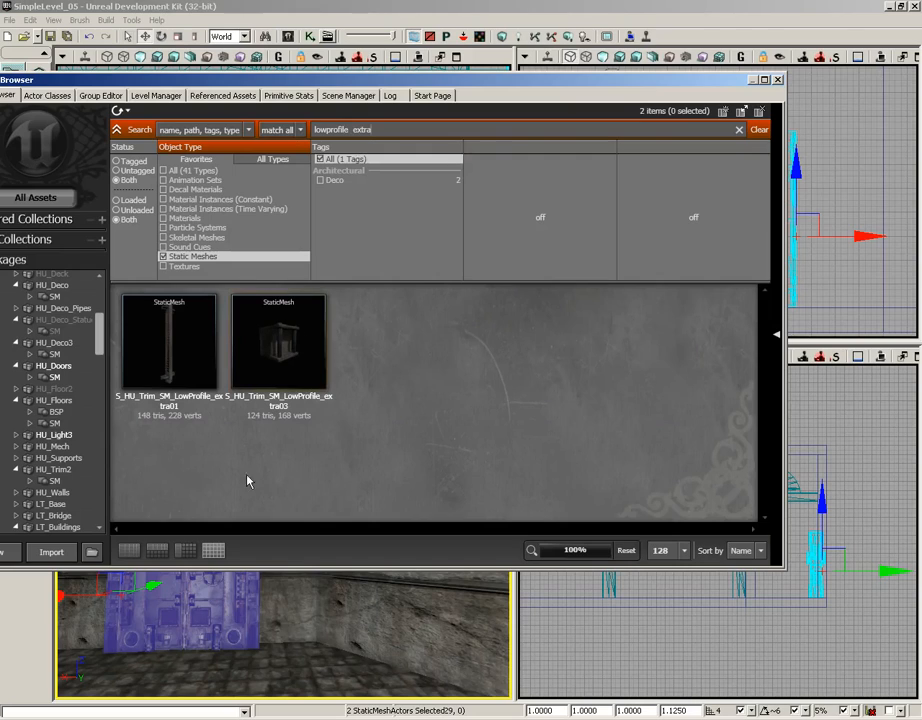
Place the S_HU_Trim_SM_LowProfile_extra03 mesh near the blast doors and close the Content Browser.
{"action": "left_click", "coordinate": [288, 348]}
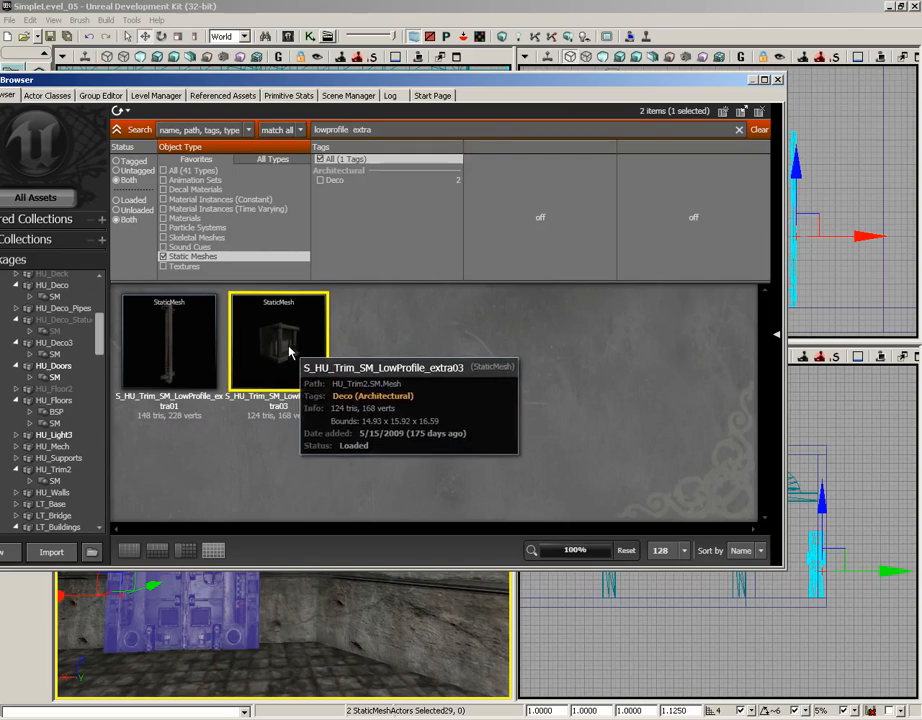
{"action": "left_click_drag", "start_coordinate": [270, 341], "coordinate": [270, 595]}
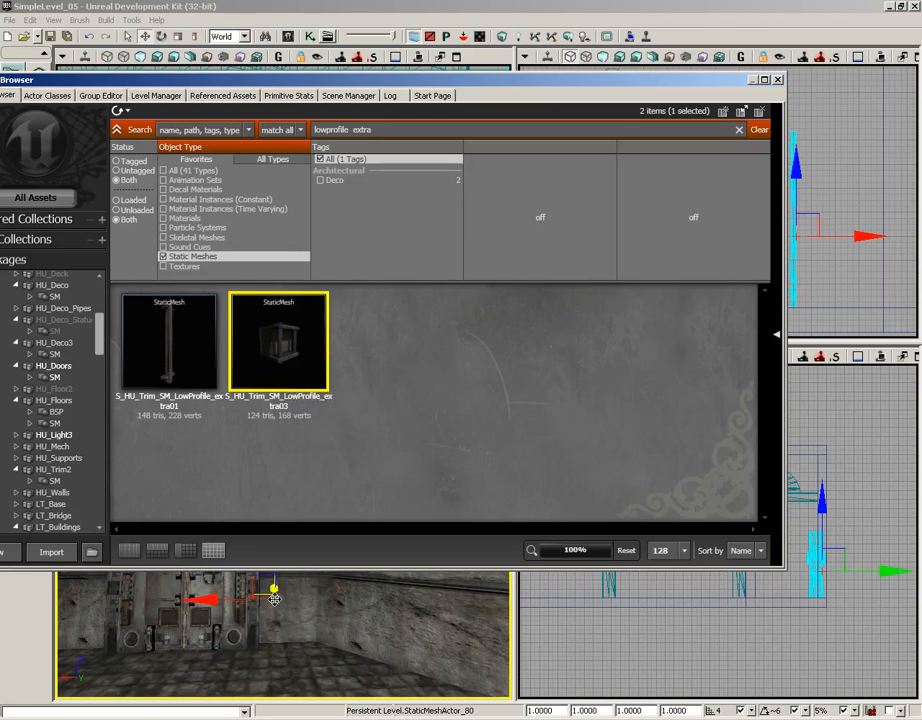
{"action": "left_click", "coordinate": [778, 80]}
Rotate the placed trim mesh about its vertical axis until its front faces squarely into the room.
{"action": "left_click_drag", "start_coordinate": [382, 525], "coordinate": [278, 389]}
{"action": "left_click_drag", "start_coordinate": [345, 646], "coordinate": [328, 647]}
{"action": "left_click_drag", "start_coordinate": [345, 630], "coordinate": [350, 634]}
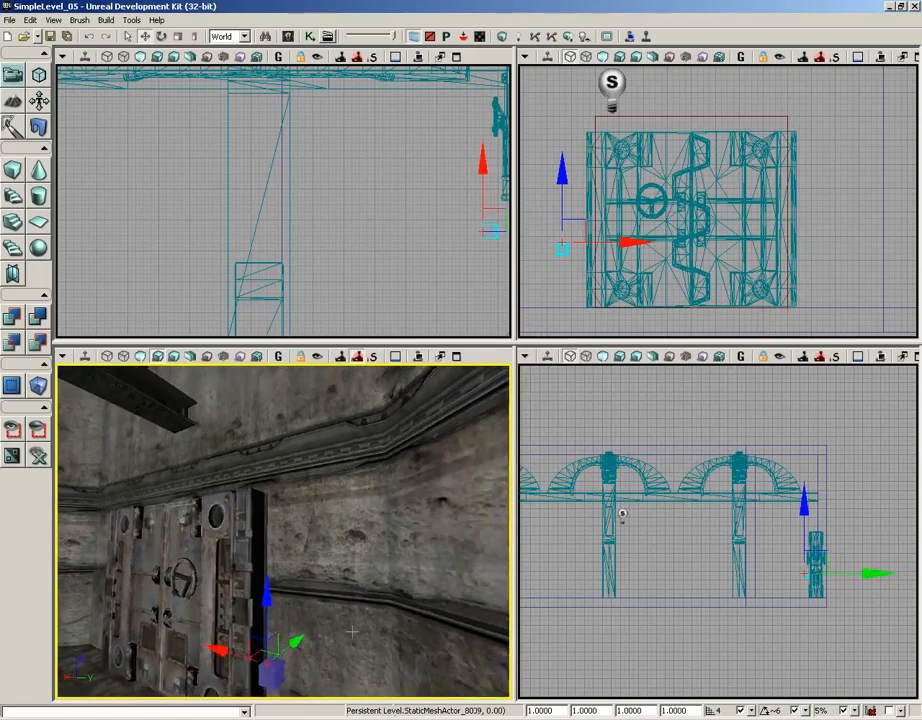
{"action": "right_click_drag", "start_coordinate": [350, 634], "coordinate": [346, 650]}
{"action": "left_click_drag", "start_coordinate": [346, 650], "coordinate": [364, 553]}
{"action": "key", "text": "space"}
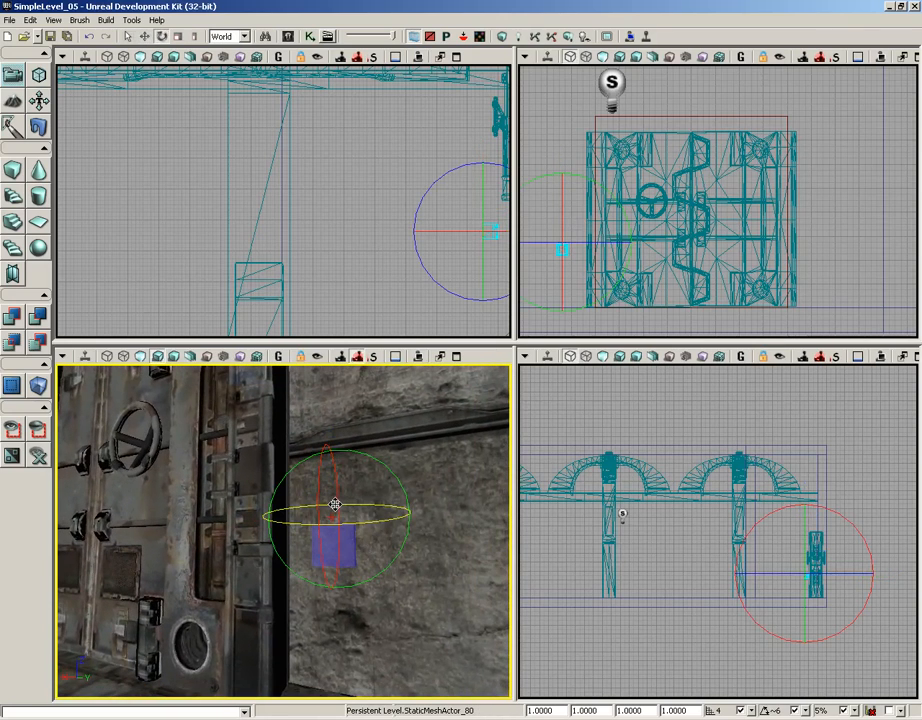
{"action": "left_click_drag", "start_coordinate": [338, 502], "coordinate": [51, 488]}
{"action": "left_click_drag", "start_coordinate": [383, 500], "coordinate": [510, 500]}
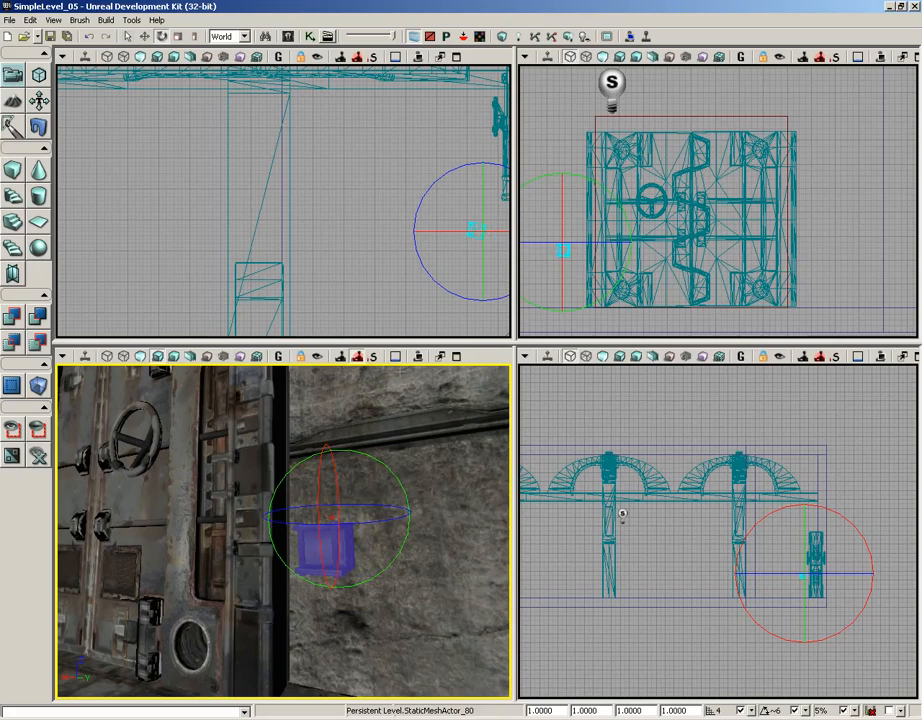
{"action": "right_click_drag", "start_coordinate": [391, 245], "coordinate": [253, 268]}
{"action": "scroll", "coordinate": [253, 268], "scroll_direction": "up", "scroll_amount": 3}
{"action": "left_click_drag", "start_coordinate": [337, 189], "coordinate": [299, 190]}
{"action": "left_click_drag", "start_coordinate": [399, 248], "coordinate": [421, 251]}
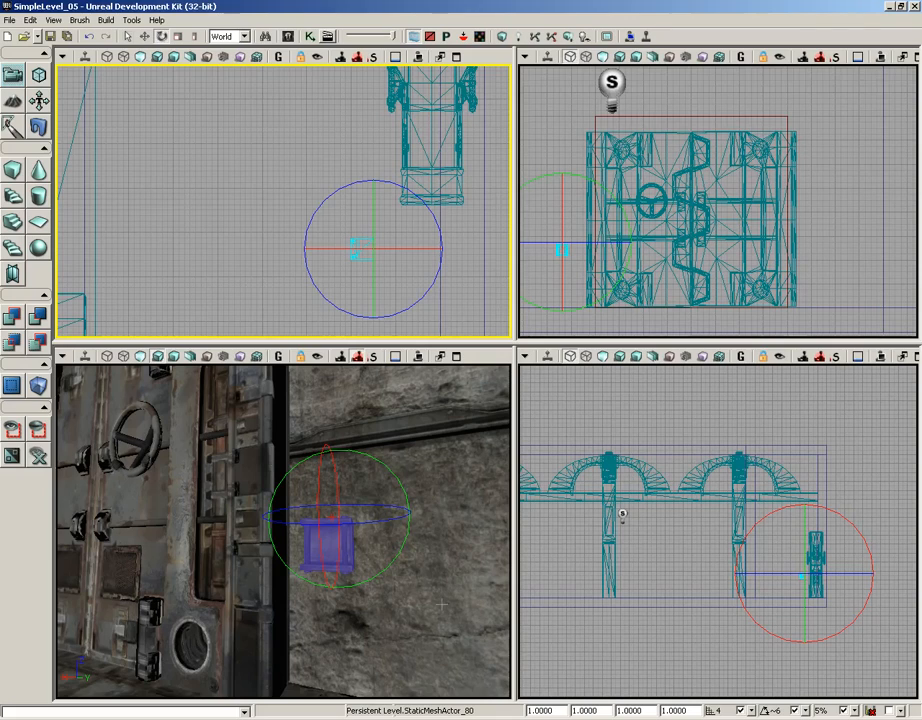
Set the trim mesh's overall draw scale to 4 and its Z scale to 1.175.
{"action": "left_click_drag", "start_coordinate": [565, 711], "coordinate": [508, 714]}
{"action": "type", "text": "4"}
{"action": "key", "text": "Return"}
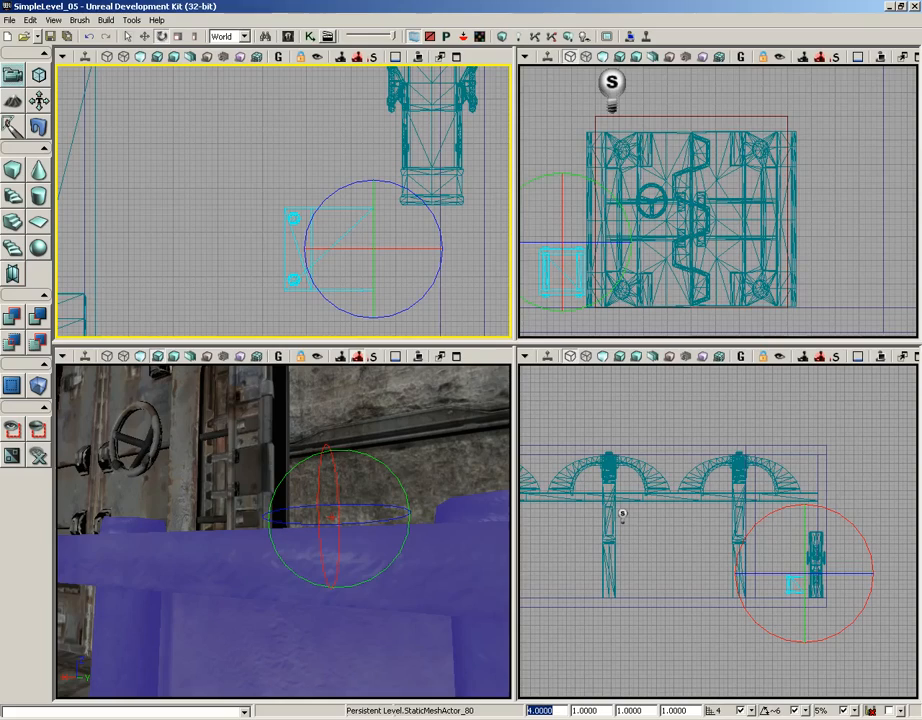
{"action": "left_click_drag", "start_coordinate": [333, 558], "coordinate": [157, 621]}
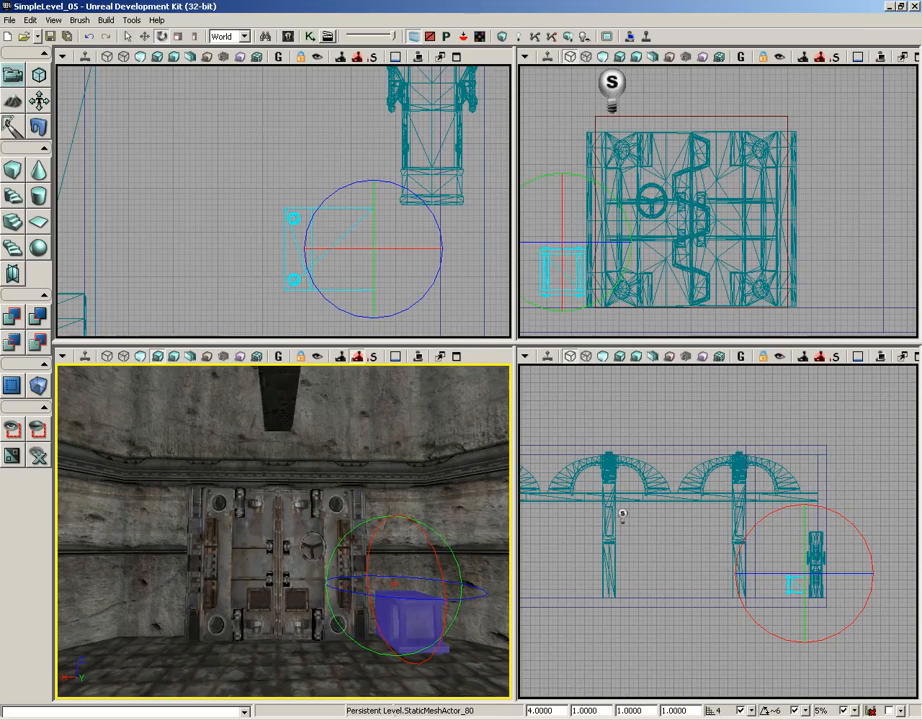
{"action": "left_click_drag", "start_coordinate": [691, 711], "coordinate": [604, 697]}
{"action": "type", "text": "1.175"}
{"action": "key", "text": "Return"}
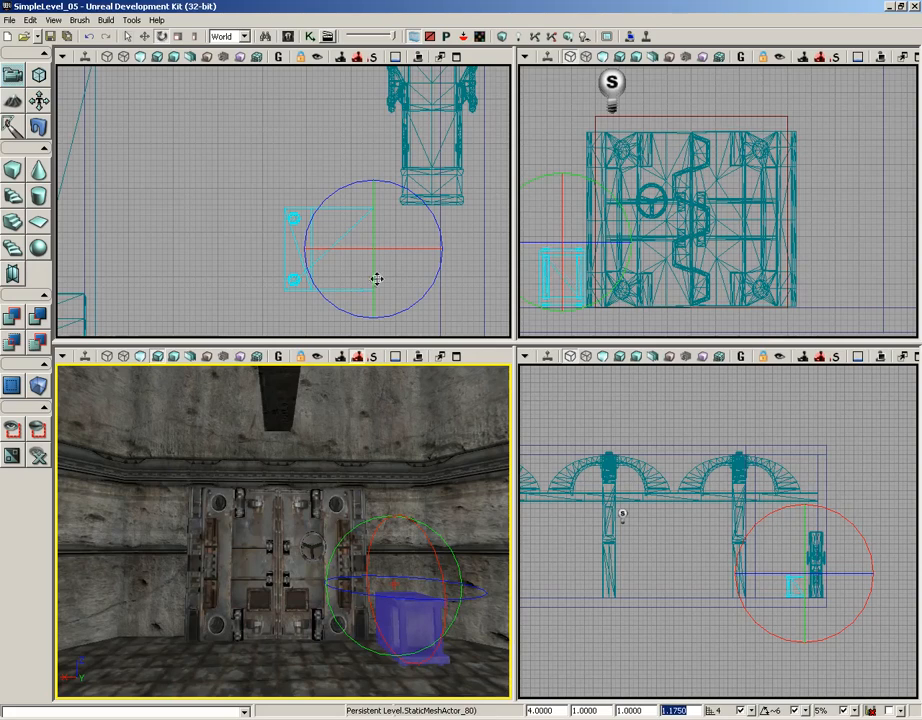
Move the trim mesh along Y into the end wall and along X until it sits against the blast door's edge.
{"action": "left_click_drag", "start_coordinate": [241, 280], "coordinate": [171, 284]}
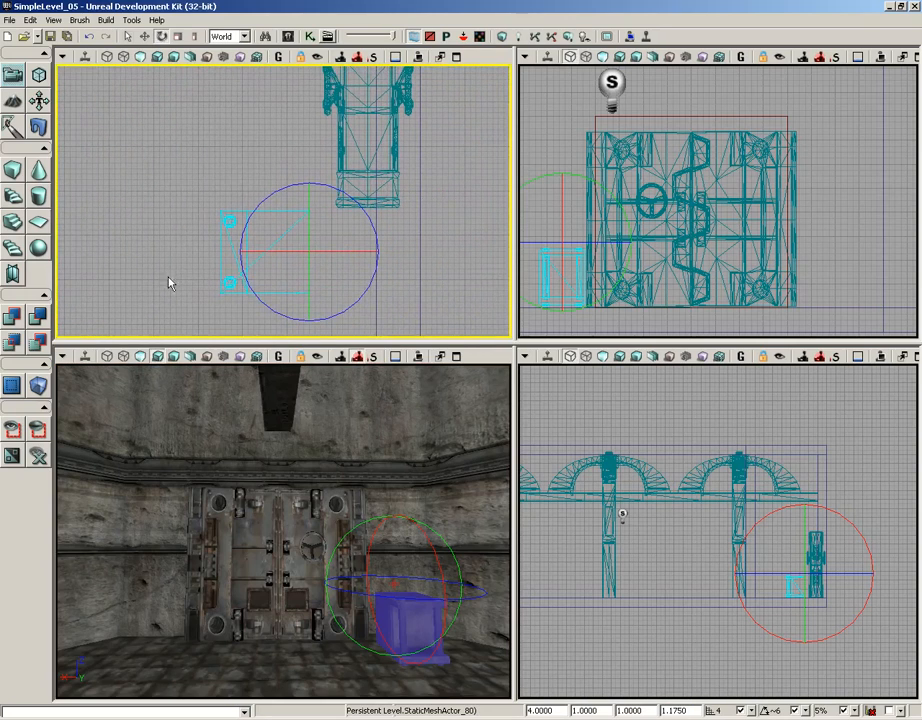
{"action": "key", "text": "space"}
{"action": "key", "text": "space"}
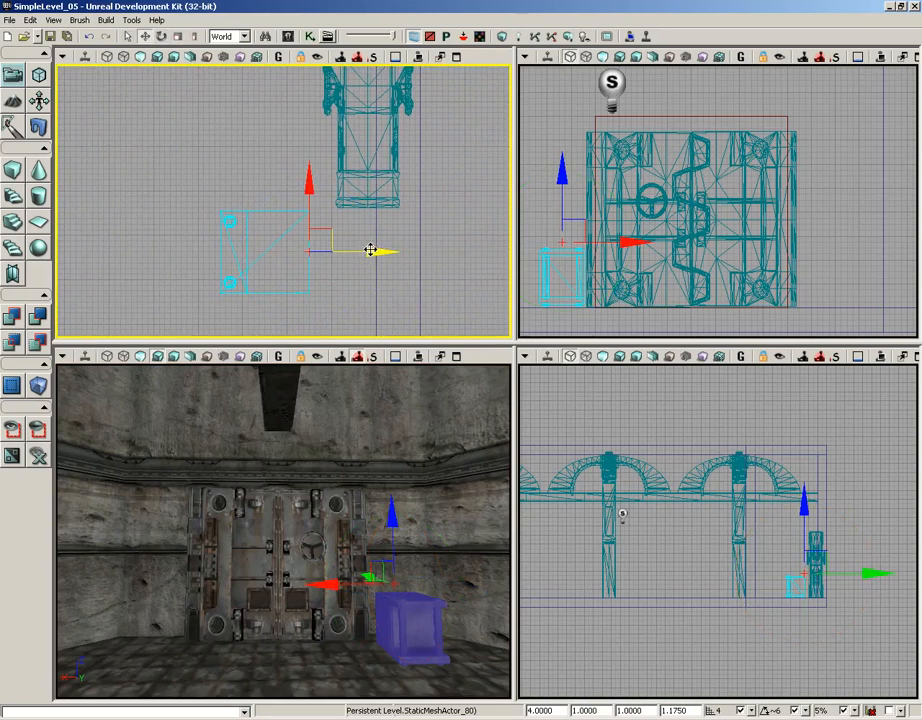
{"action": "left_click_drag", "start_coordinate": [372, 251], "coordinate": [449, 253]}
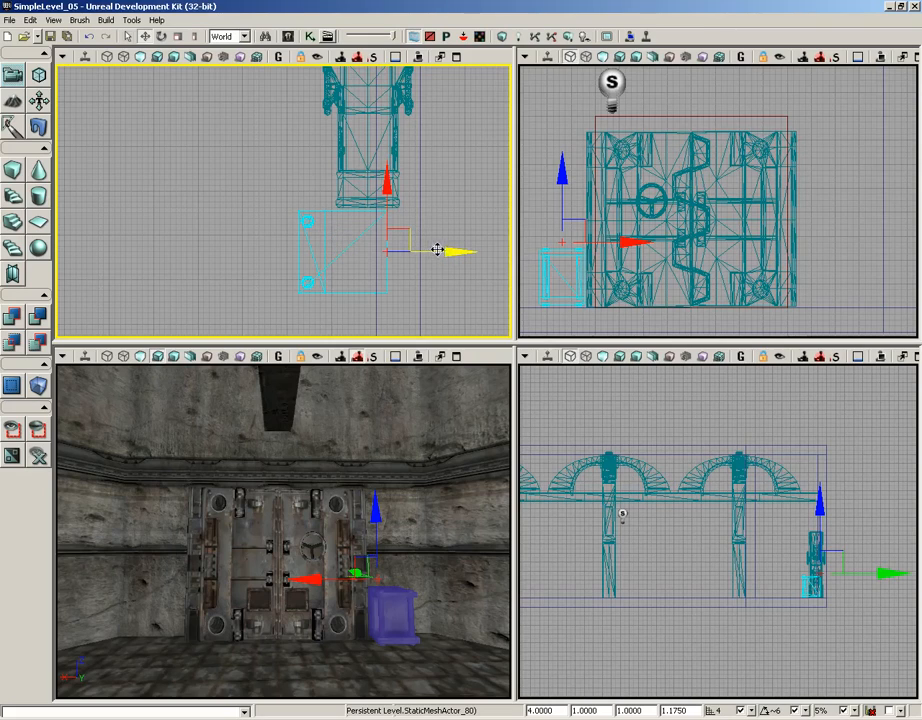
{"action": "left_click_drag", "start_coordinate": [443, 252], "coordinate": [449, 252]}
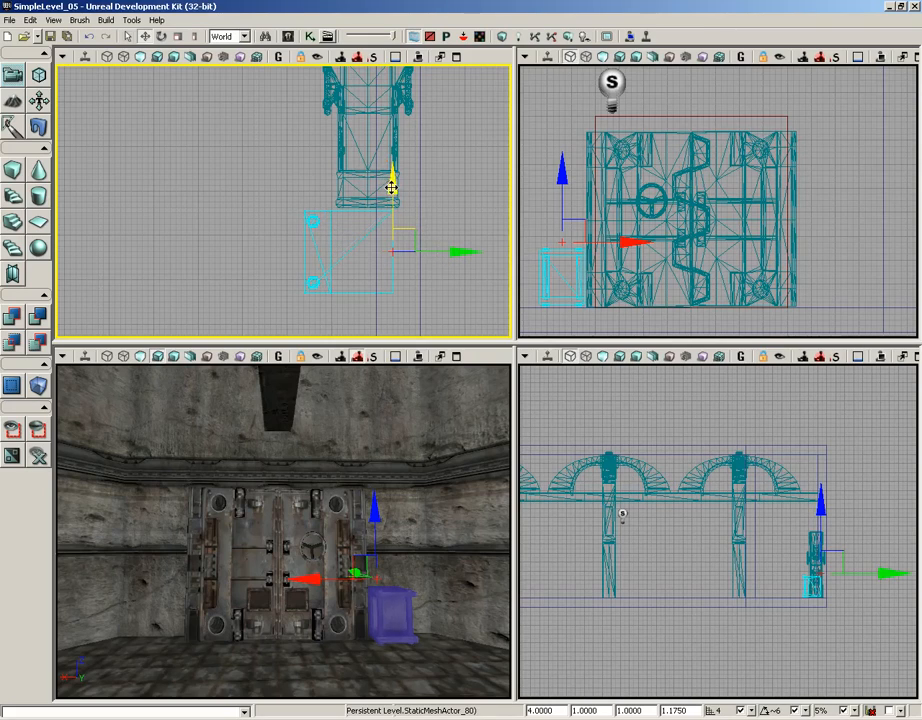
{"action": "left_click_drag", "start_coordinate": [392, 185], "coordinate": [392, 178]}
{"action": "left_click_drag", "start_coordinate": [402, 481], "coordinate": [380, 470]}
{"action": "left_click_drag", "start_coordinate": [441, 308], "coordinate": [405, 247]}
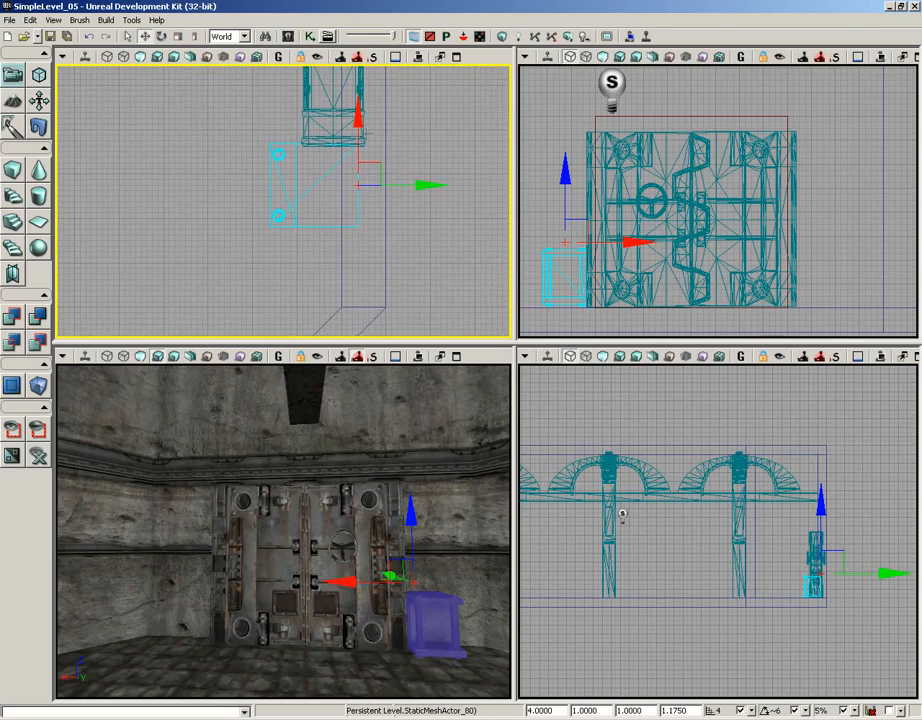
Duplicate the trim mesh along X so the copy sits flush beside it on the side away from the door.
{"action": "left_click_drag", "start_coordinate": [358, 117], "coordinate": [350, 171], "text": "alt"}
{"action": "left_click_drag", "start_coordinate": [302, 480], "coordinate": [316, 473]}
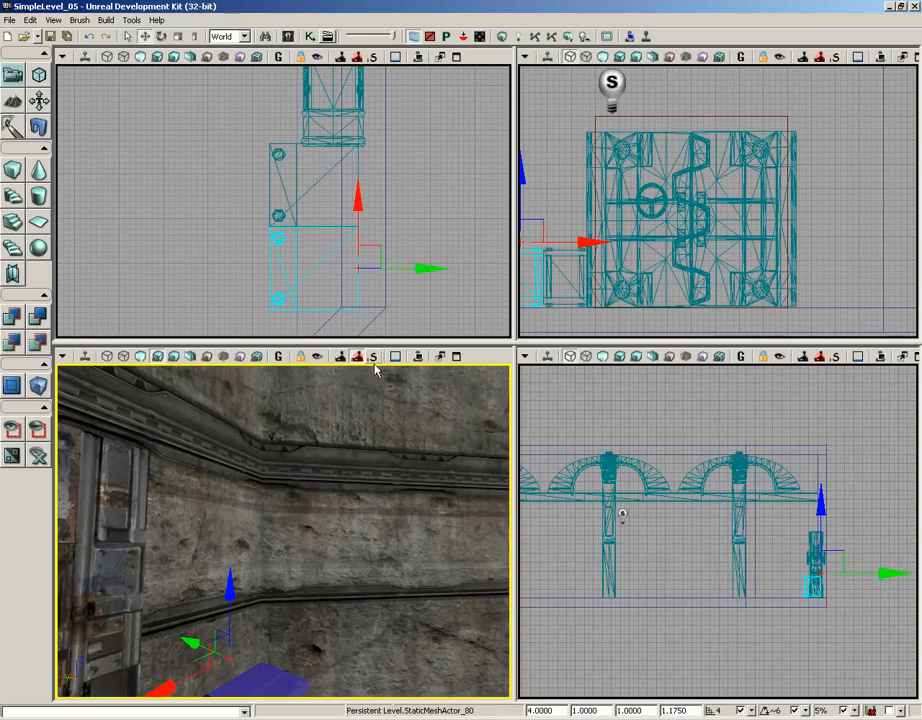
{"action": "mouse_move", "coordinate": [332, 616]}
{"action": "left_mouse_down"}
{"action": "mouse_move", "coordinate": [288, 631]}
{"action": "mouse_move", "coordinate": [286, 673]}
{"action": "mouse_move", "coordinate": [298, 677]}
{"action": "mouse_move", "coordinate": [288, 698]}
{"action": "mouse_move", "coordinate": [277, 627]}
{"action": "left_mouse_up"}
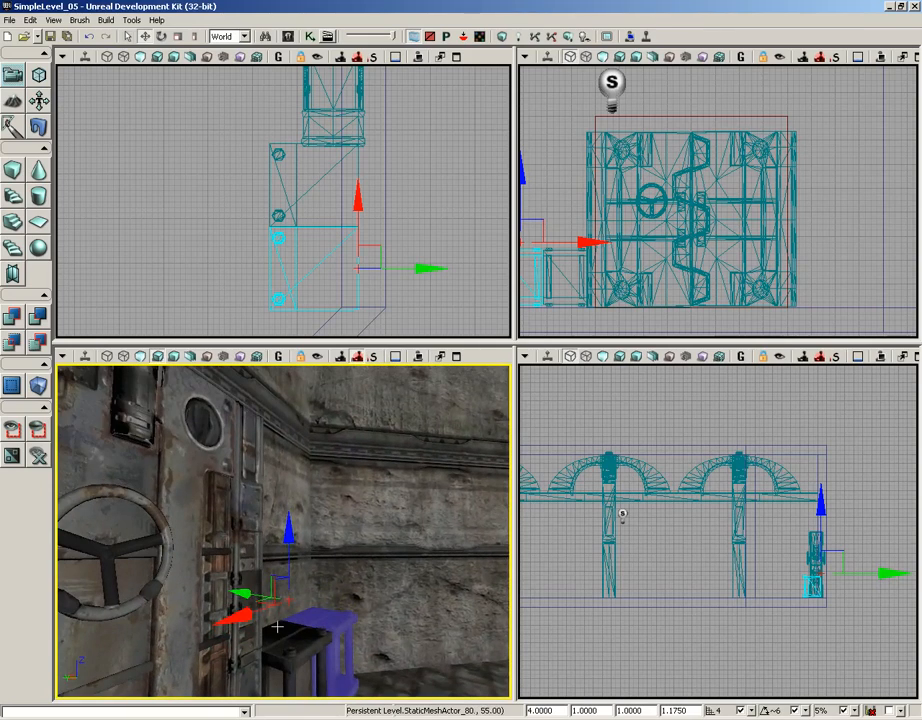
Select both trim meshes and duplicate the pair upward twice, forming a stack three rows high beside the door.
{"action": "left_click", "coordinate": [296, 198], "text": "ctrl"}
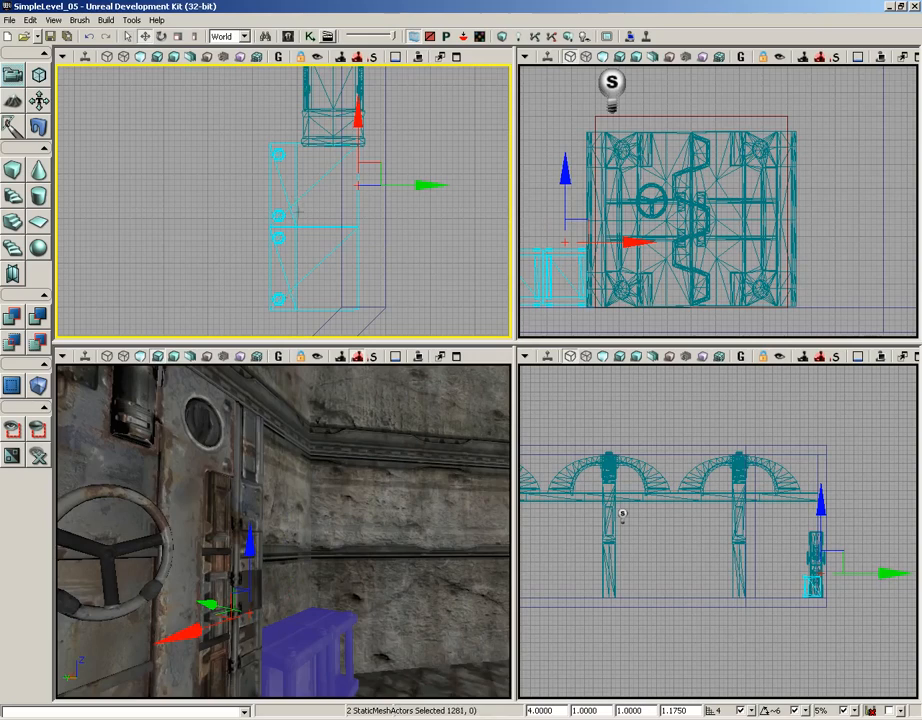
{"action": "left_click_drag", "start_coordinate": [379, 551], "coordinate": [346, 573]}
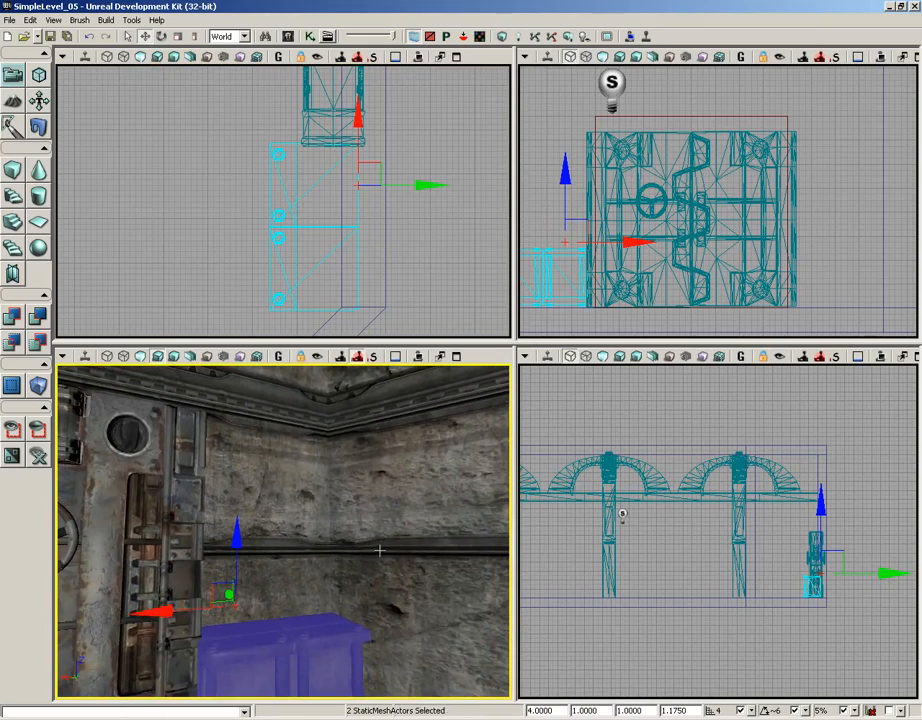
{"action": "left_click_drag", "start_coordinate": [638, 281], "coordinate": [757, 288]}
{"action": "scroll", "coordinate": [705, 294], "scroll_direction": "down", "scroll_amount": 4}
{"action": "scroll", "coordinate": [692, 311], "scroll_direction": "up", "scroll_amount": 4}
{"action": "scroll", "coordinate": [757, 288], "scroll_direction": "up", "scroll_amount": 3}
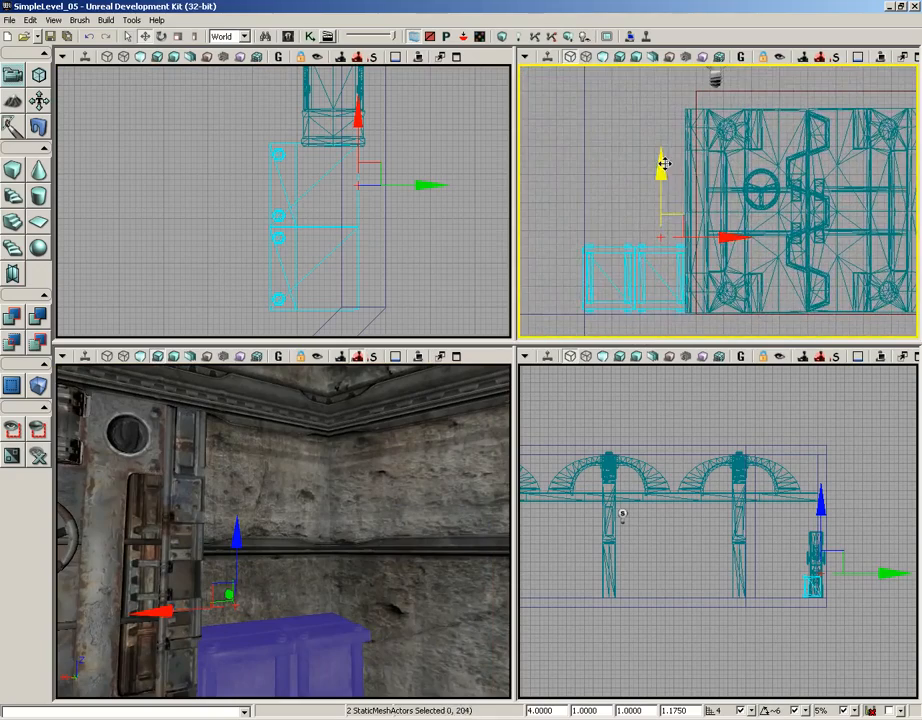
{"action": "left_click_drag", "start_coordinate": [663, 163], "coordinate": [663, 94], "text": "alt"}
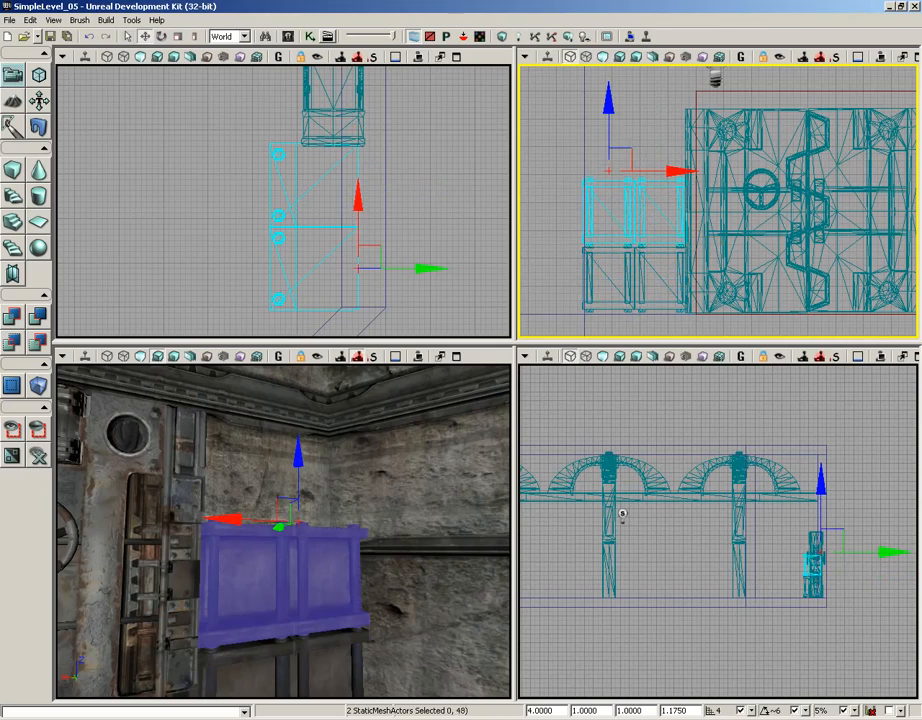
{"action": "left_click_drag", "start_coordinate": [721, 235], "coordinate": [733, 298]}
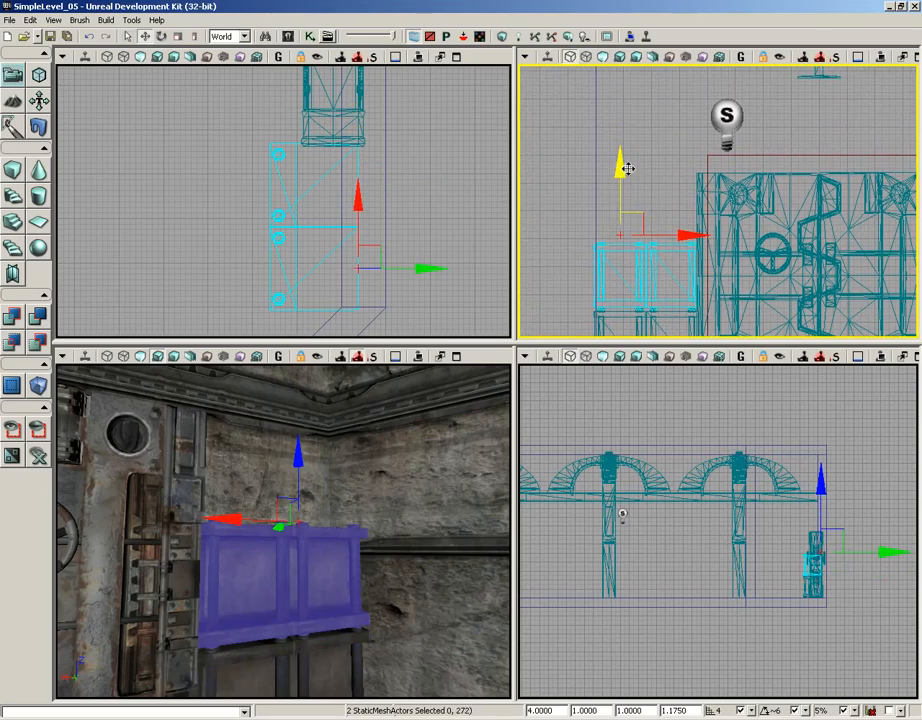
{"action": "mouse_move", "coordinate": [624, 168]}
{"action": "left_mouse_down", "text": "alt"}
{"action": "mouse_move", "coordinate": [623, 114]}
{"action": "mouse_move", "coordinate": [627, 174]}
{"action": "left_mouse_up", "text": "alt"}
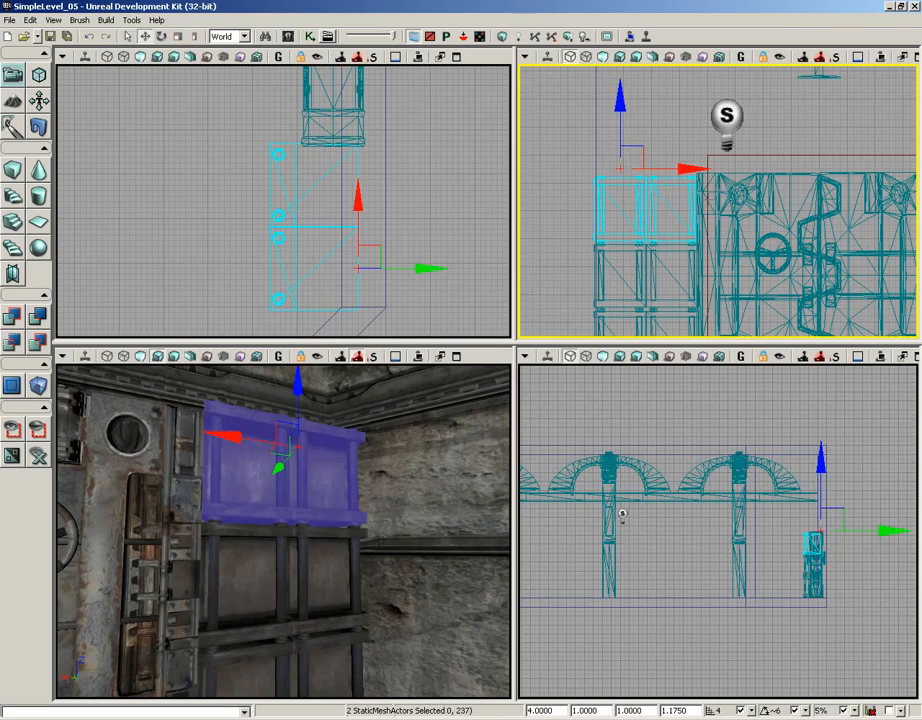
Select all six stacked trim meshes, duplicate them along X to the door's other side, and align the copy against the door's edge.
{"action": "left_click_drag", "start_coordinate": [405, 517], "coordinate": [402, 600]}
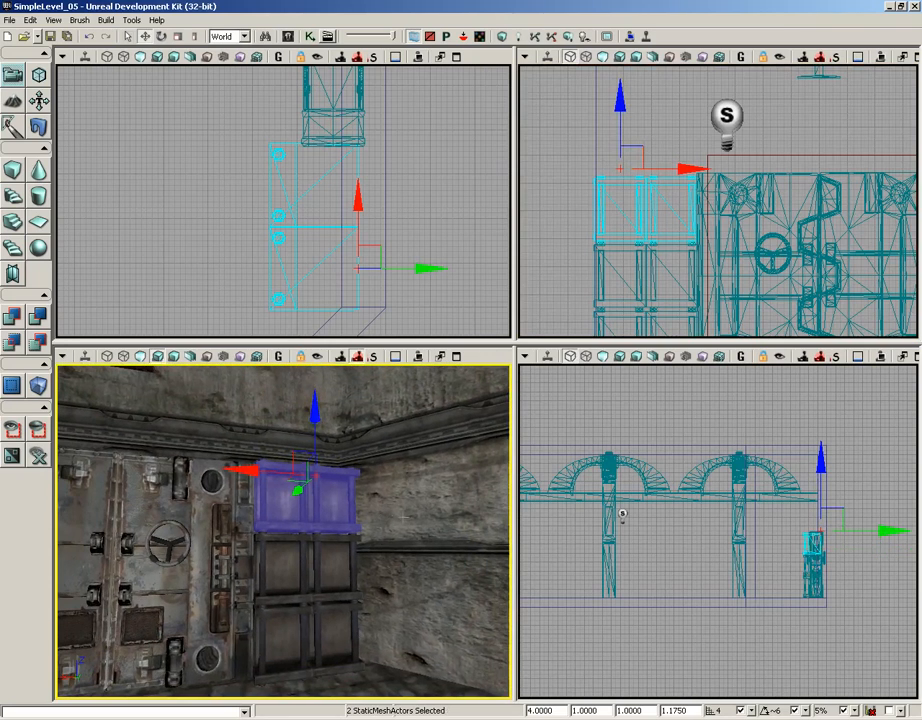
{"action": "left_click", "coordinate": [297, 636], "text": "ctrl"}
{"action": "left_click", "coordinate": [347, 626], "text": "ctrl"}
{"action": "left_click", "coordinate": [345, 569], "text": "ctrl"}
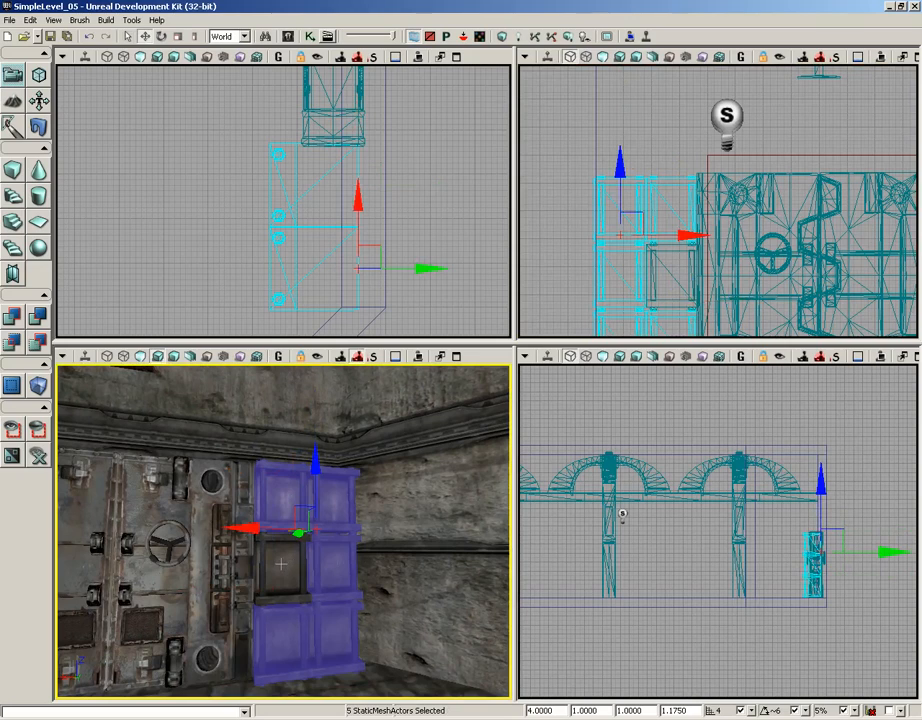
{"action": "left_click", "coordinate": [282, 571], "text": "ctrl"}
{"action": "left_click_drag", "start_coordinate": [370, 549], "coordinate": [126, 538]}
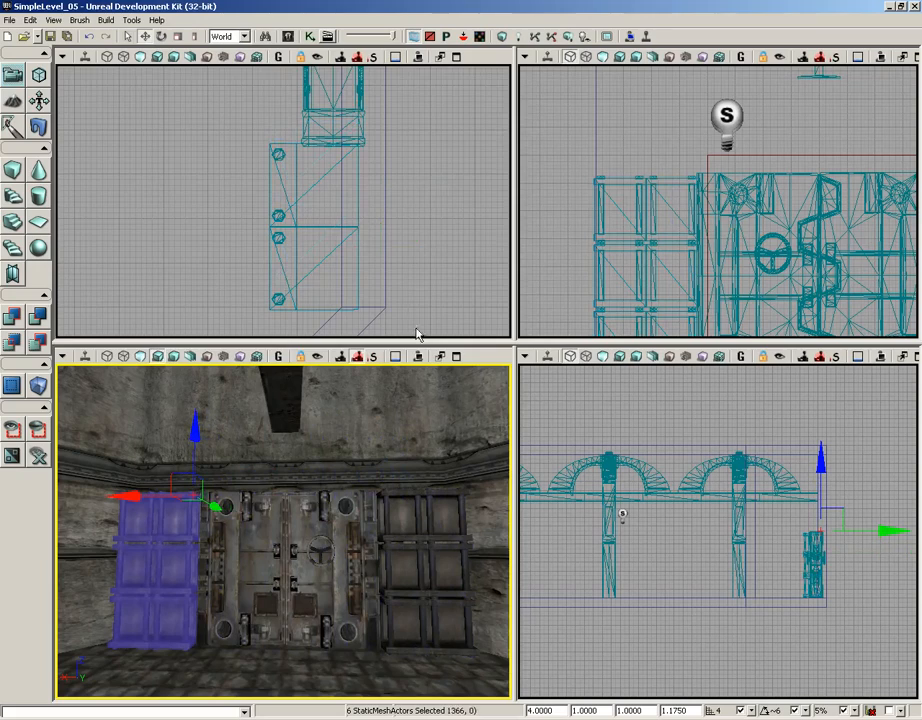
{"action": "left_click_drag", "start_coordinate": [403, 140], "coordinate": [354, 344]}
{"action": "left_click_drag", "start_coordinate": [364, 80], "coordinate": [387, 317]}
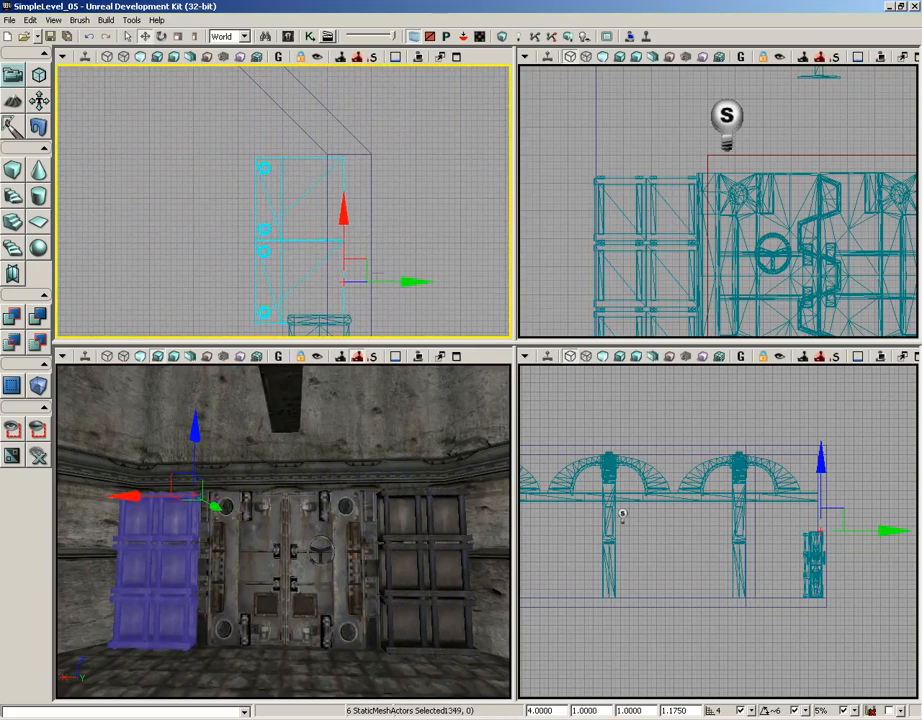
{"action": "left_click_drag", "start_coordinate": [344, 218], "coordinate": [340, 215]}
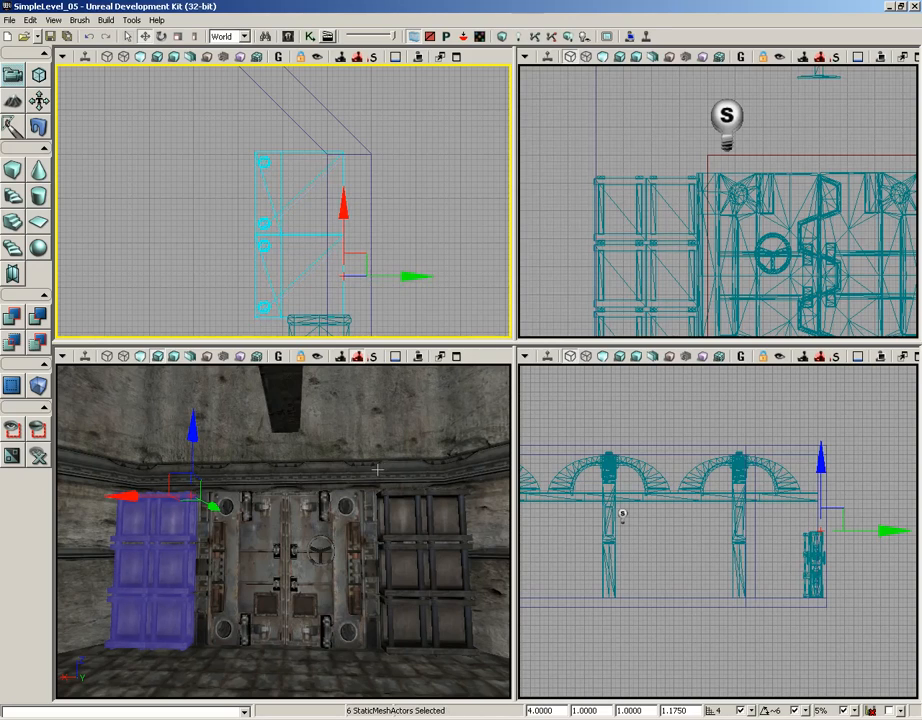
{"action": "left_click_drag", "start_coordinate": [368, 446], "coordinate": [230, 569]}
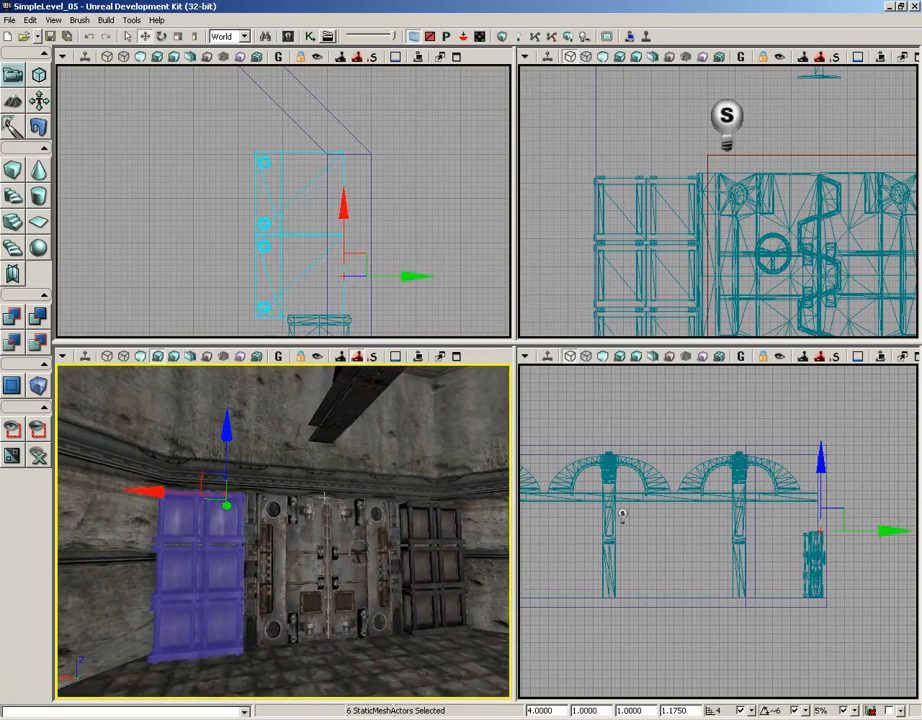
{"action": "left_click", "coordinate": [234, 569]}
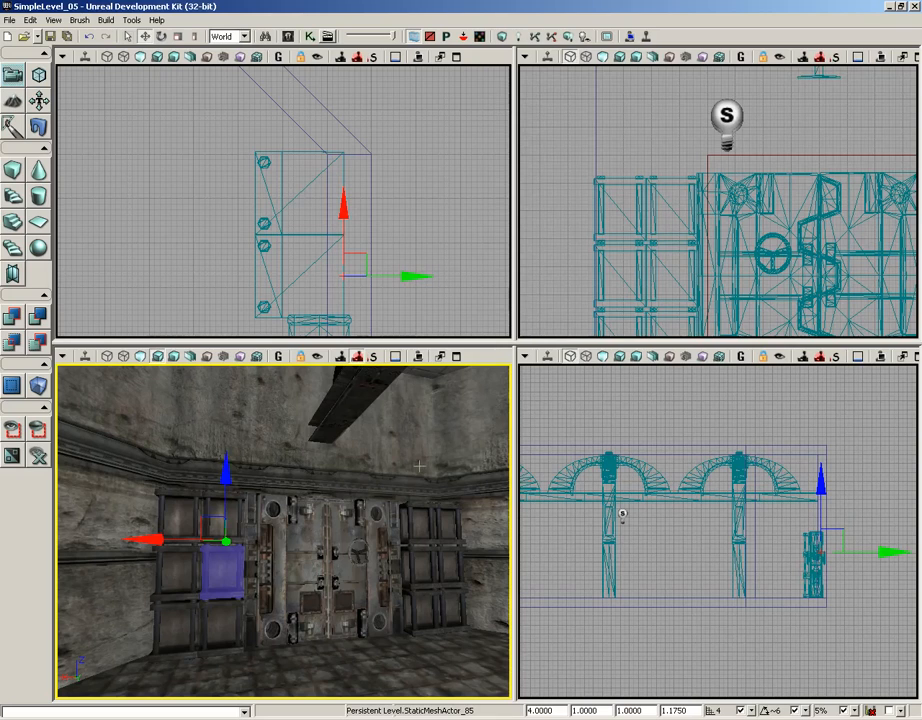
Search the Content Browser for "lowprofile", select the S_HU_Trim_SM_LowProfileE_long static mesh and close the browser.
{"action": "left_click_drag", "start_coordinate": [425, 417], "coordinate": [418, 451]}
{"action": "right_click_drag", "start_coordinate": [418, 451], "coordinate": [214, 452]}
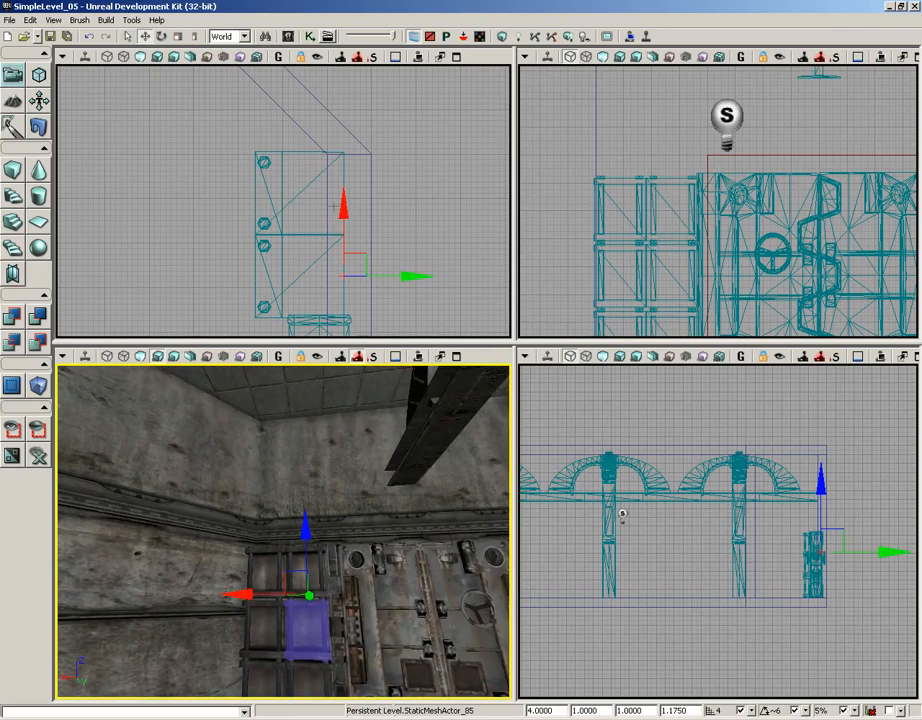
{"action": "left_click", "coordinate": [290, 38]}
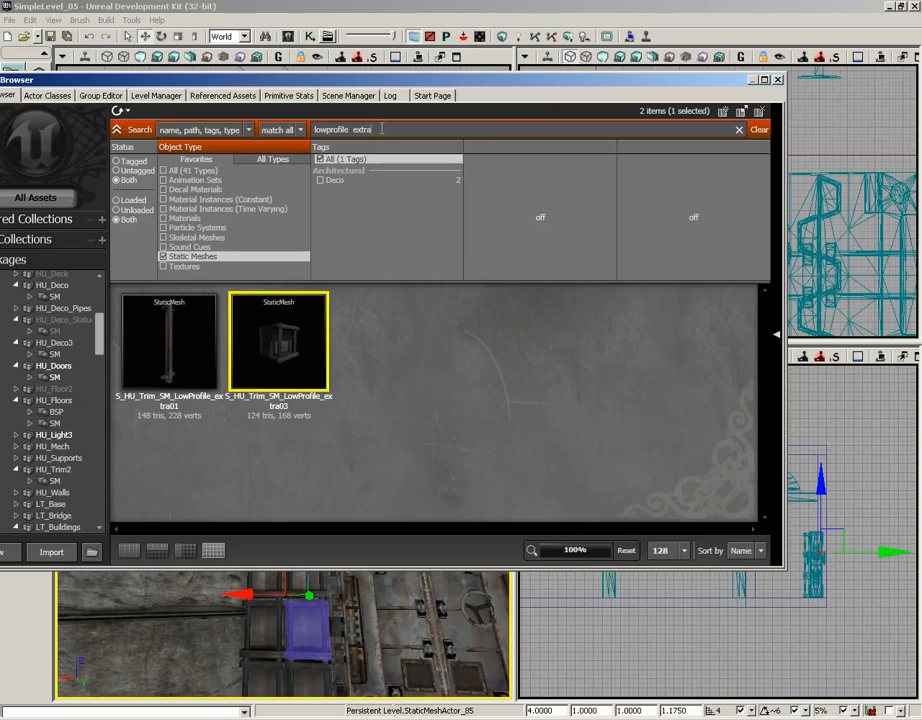
{"action": "key", "text": "BackSpace"}
{"action": "key", "text": "BackSpace"}
{"action": "key", "text": "BackSpace"}
{"action": "key", "text": "BackSpace"}
{"action": "key", "text": "BackSpace"}
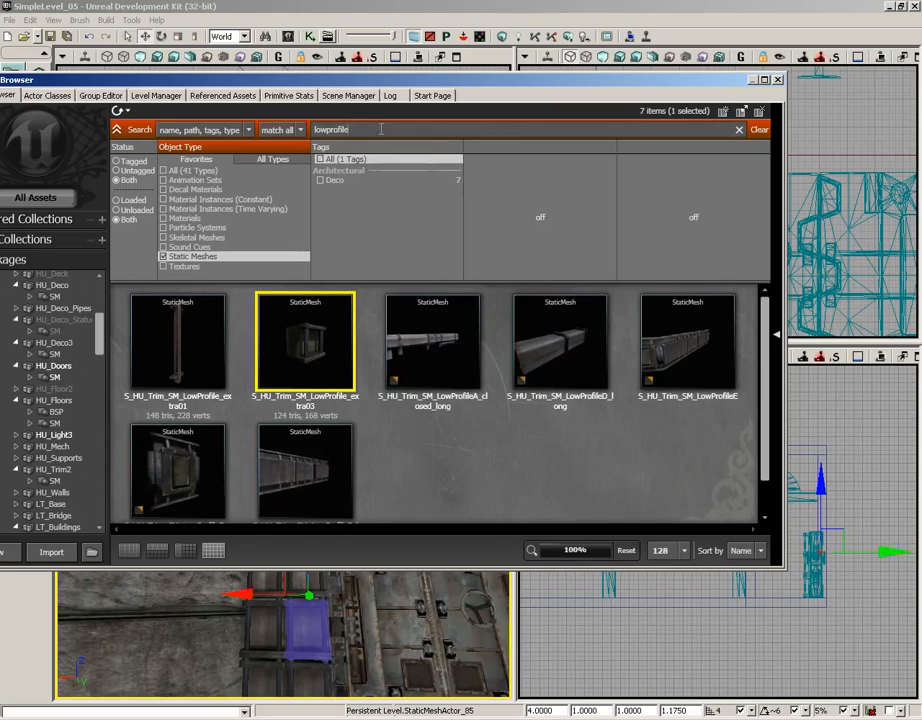
{"action": "left_click", "coordinate": [308, 455]}
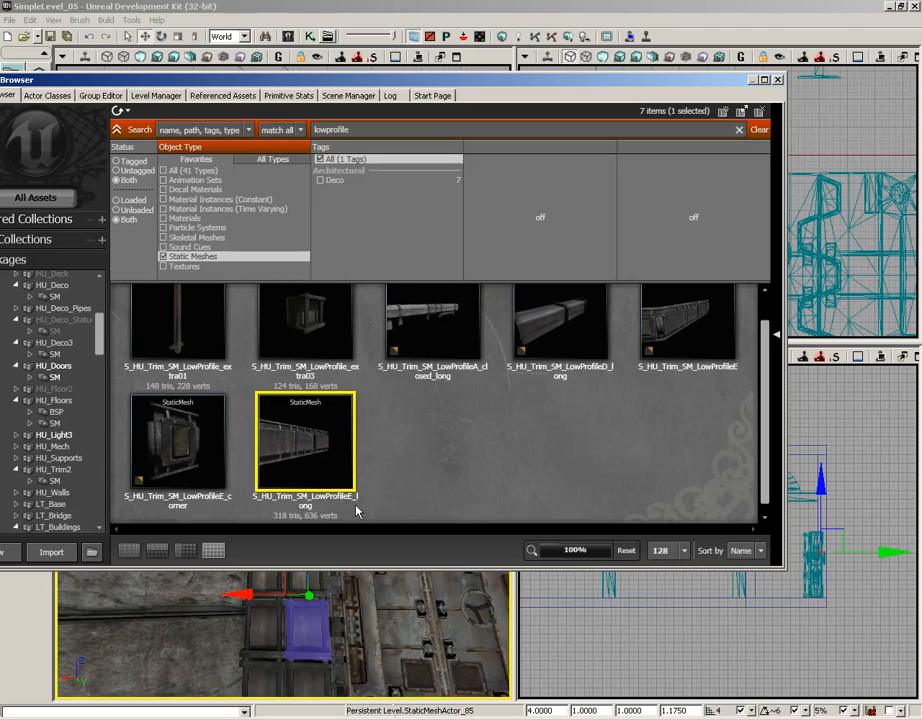
{"action": "left_click", "coordinate": [778, 80]}
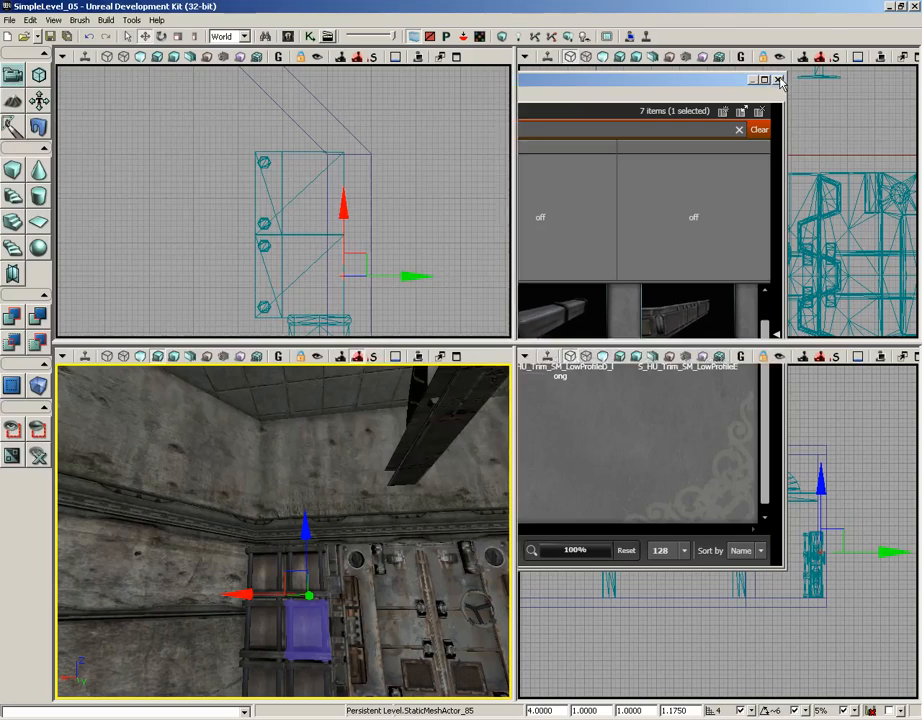
Add the S_HU_Trim_SM_LowProfileE_long static mesh on the end wall above the door panels.
{"action": "right_click", "coordinate": [312, 436]}
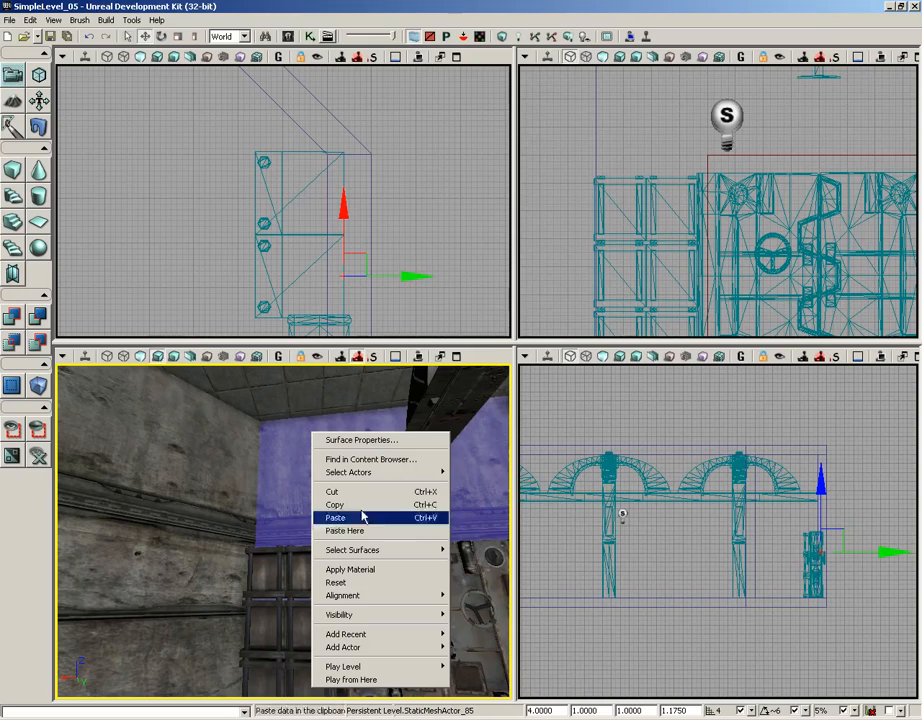
{"action": "mouse_move", "coordinate": [430, 650]}
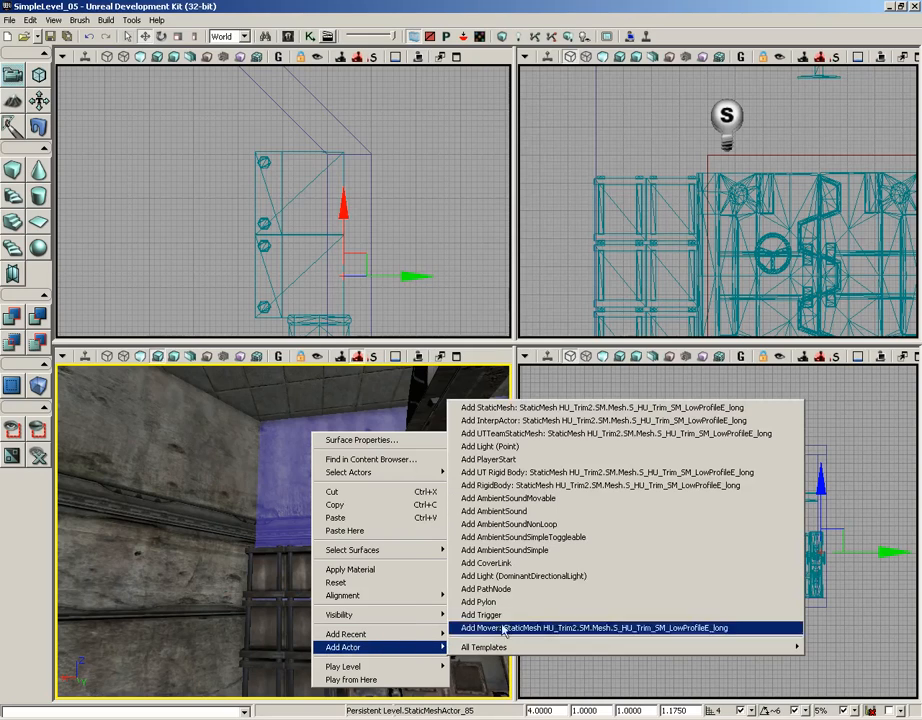
{"action": "left_click", "coordinate": [515, 410]}
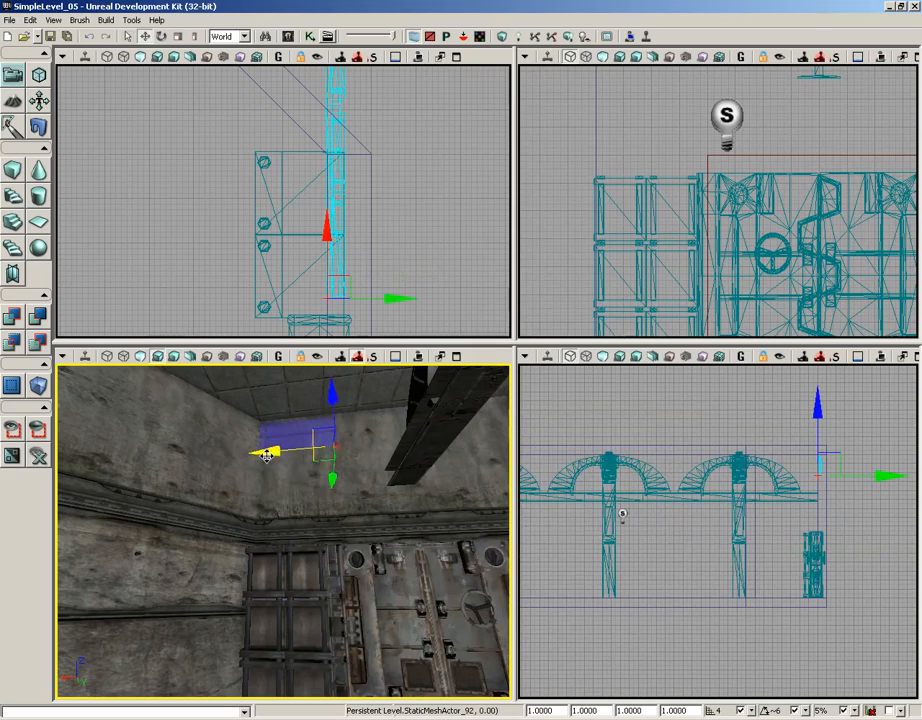
Set the long trim's X scale to 1.175 and shift it along X to line up with the end wall's corner.
{"action": "left_click_drag", "start_coordinate": [267, 456], "coordinate": [315, 457]}
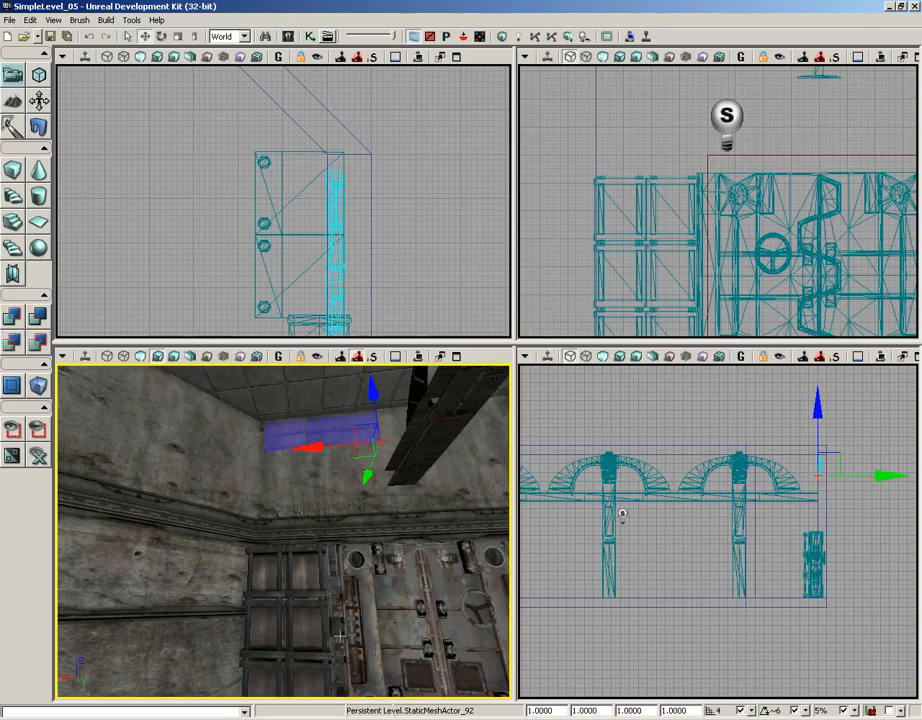
{"action": "left_click", "coordinate": [572, 710]}
{"action": "type", "text": "1.175"}
{"action": "key", "text": "Return"}
{"action": "left_click_drag", "start_coordinate": [391, 272], "coordinate": [366, 333]}
{"action": "left_click_drag", "start_coordinate": [308, 450], "coordinate": [322, 448]}
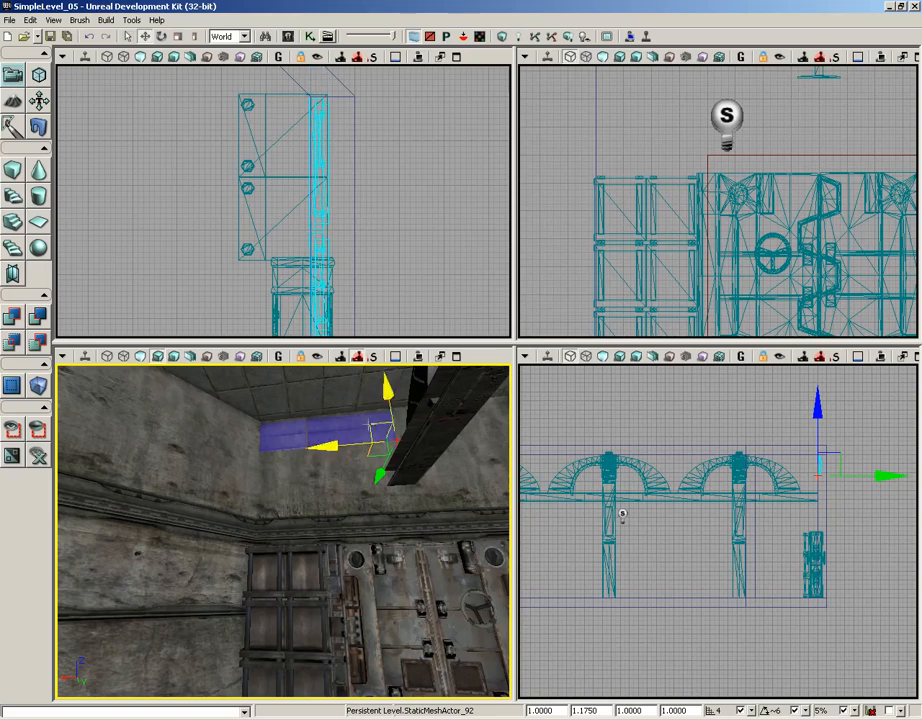
Rotate the long trim half a turn about the Z axis and align it parallel to the end wall.
{"action": "left_click_drag", "start_coordinate": [421, 236], "coordinate": [428, 144]}
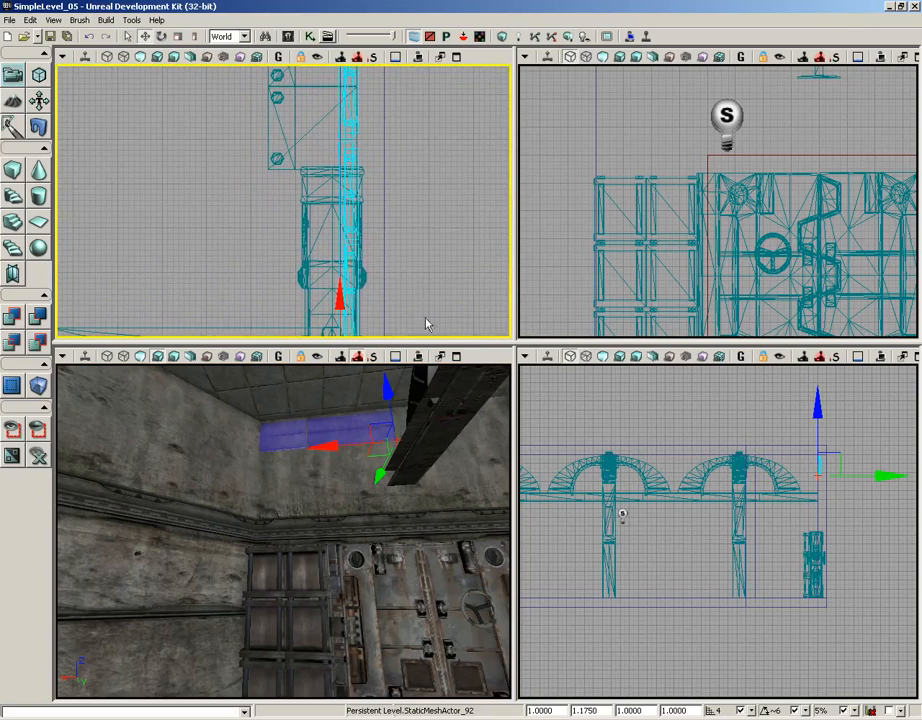
{"action": "left_click_drag", "start_coordinate": [422, 459], "coordinate": [422, 366]}
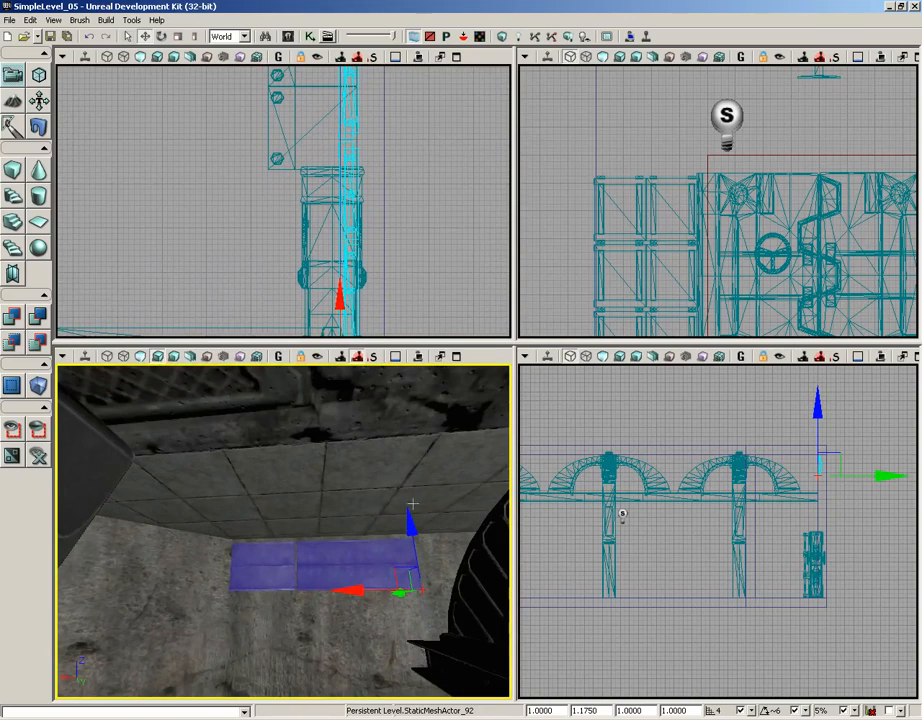
{"action": "key", "text": "space"}
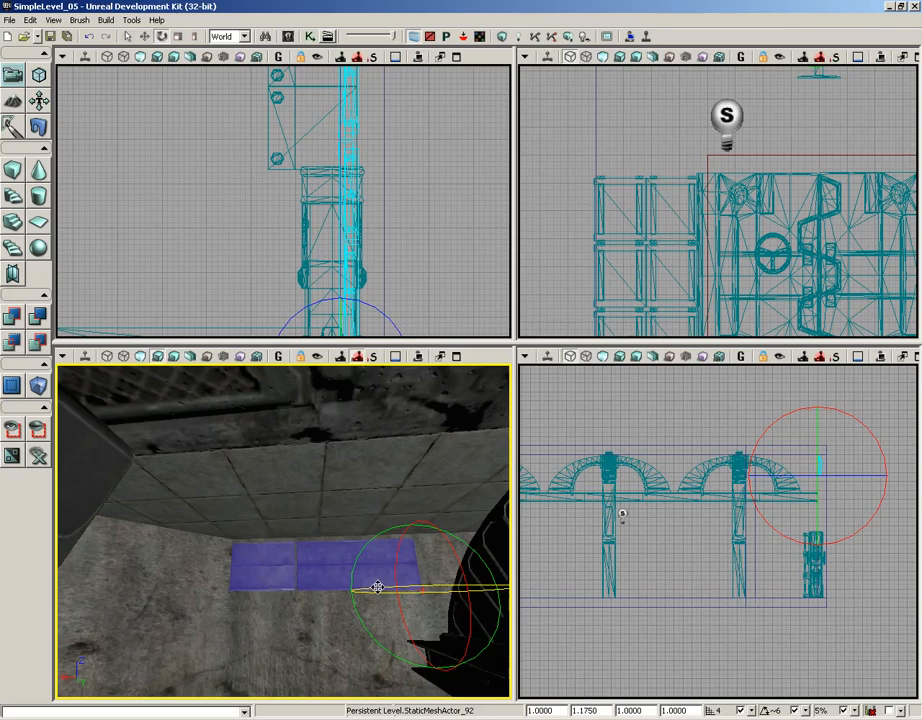
{"action": "left_click_drag", "start_coordinate": [377, 590], "coordinate": [511, 588]}
{"action": "scroll", "coordinate": [436, 97], "scroll_direction": "down", "scroll_amount": 3}
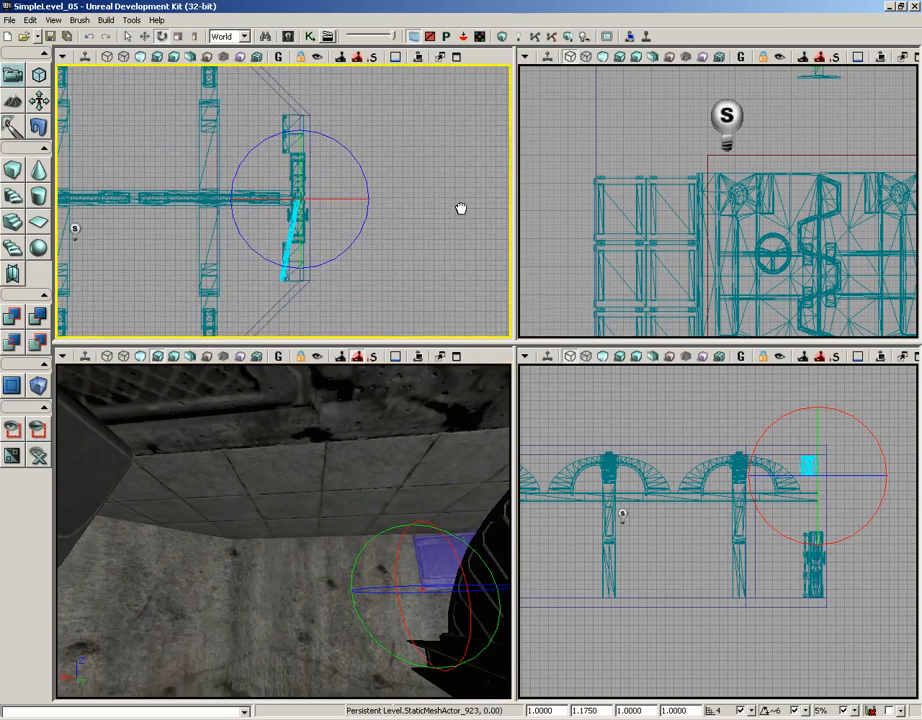
{"action": "left_click_drag", "start_coordinate": [346, 243], "coordinate": [296, 247]}
{"action": "scroll", "coordinate": [396, 281], "scroll_direction": "up", "scroll_amount": 6}
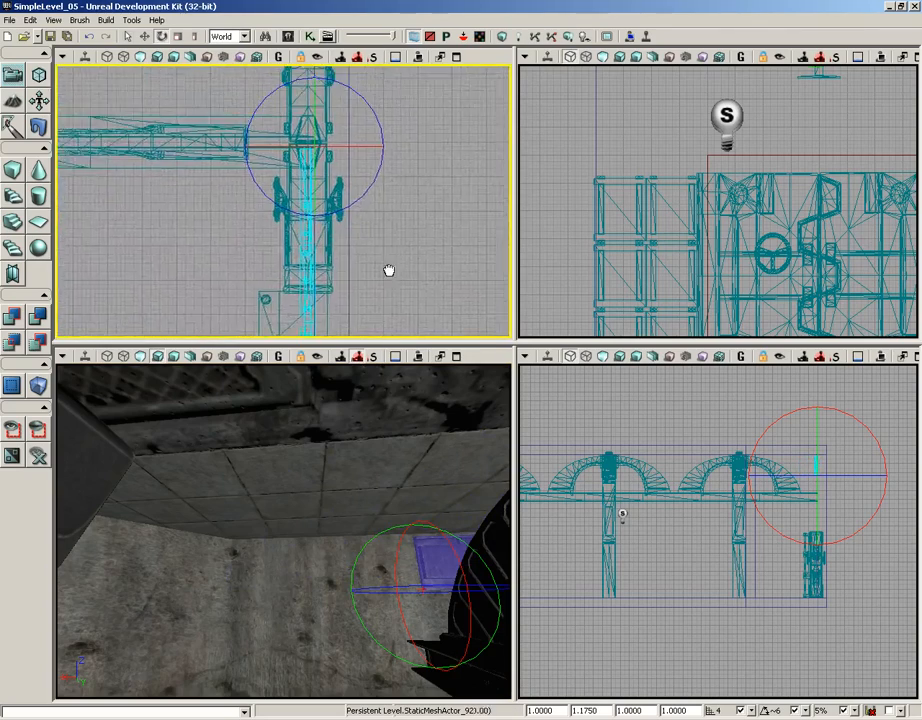
Move the rotated trim along X to fit the wall's corner and raise it slightly towards the ceiling.
{"action": "key", "text": "space"}
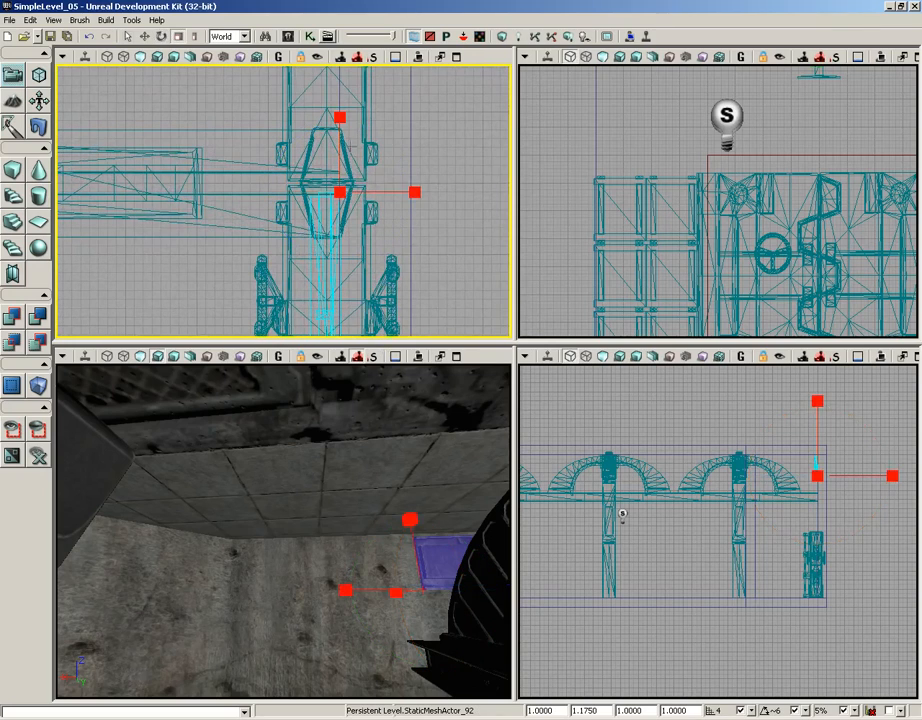
{"action": "key", "text": "space"}
{"action": "left_click_drag", "start_coordinate": [340, 120], "coordinate": [341, 104]}
{"action": "scroll", "coordinate": [405, 200], "scroll_direction": "down", "scroll_amount": 5}
{"action": "left_click_drag", "start_coordinate": [439, 270], "coordinate": [418, 150]}
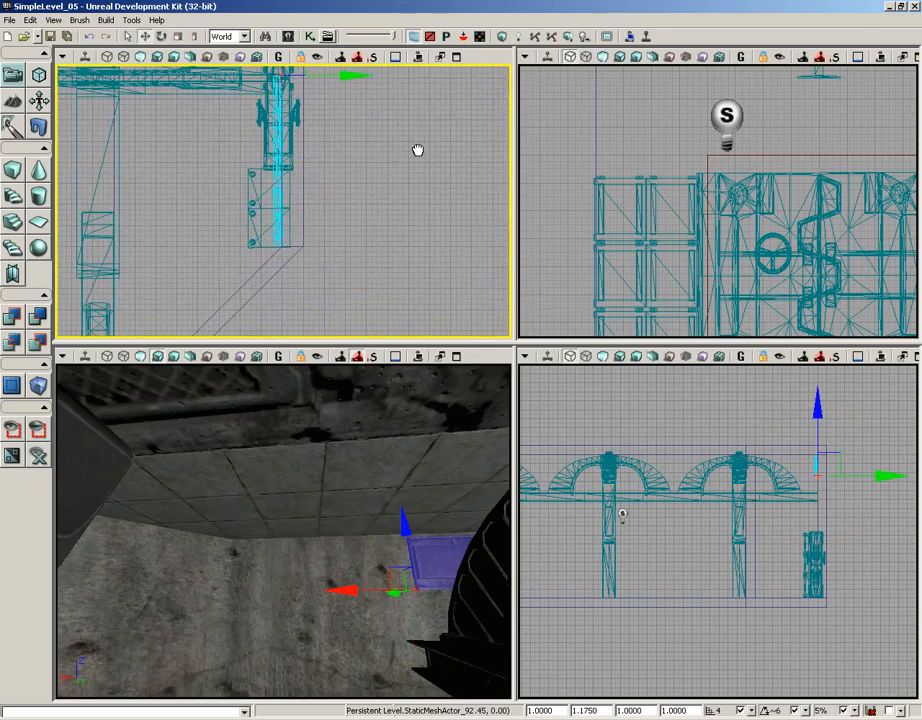
{"action": "left_click_drag", "start_coordinate": [342, 451], "coordinate": [498, 548]}
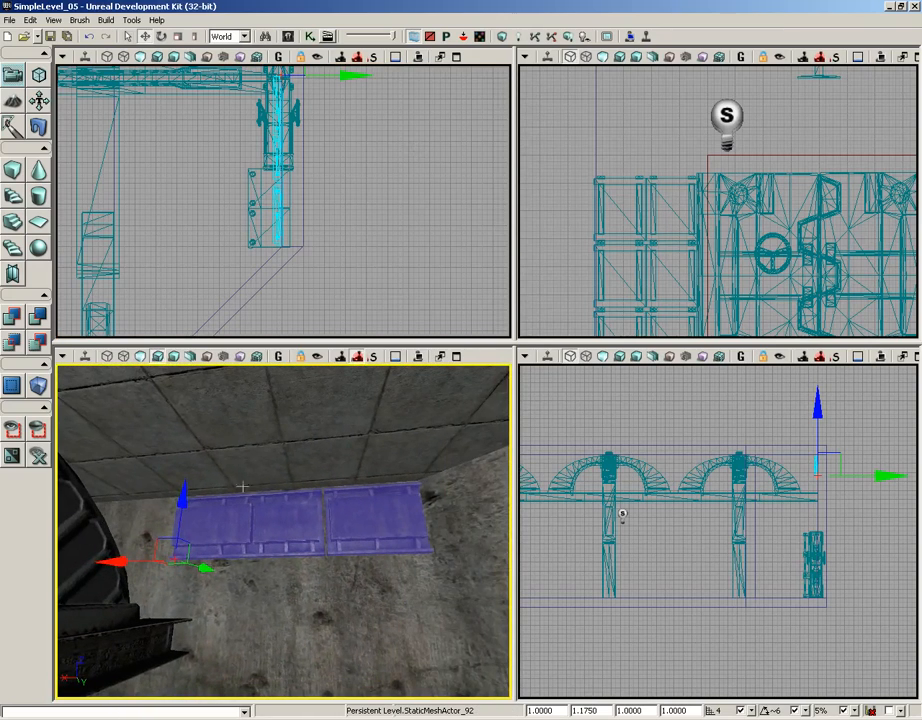
{"action": "left_click_drag", "start_coordinate": [187, 488], "coordinate": [187, 485]}
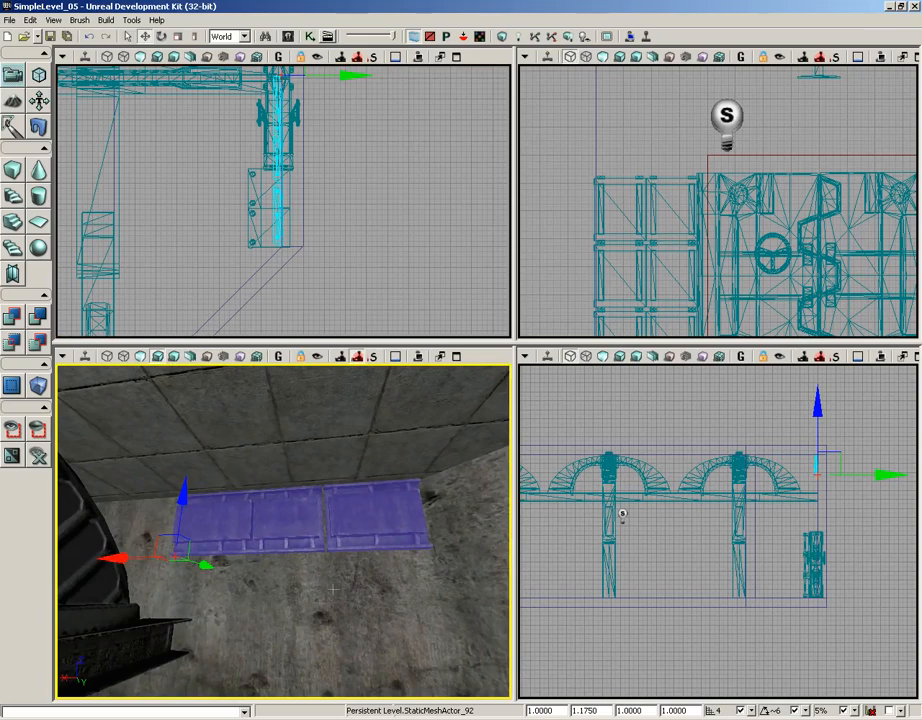
{"action": "left_click_drag", "start_coordinate": [333, 590], "coordinate": [342, 584]}
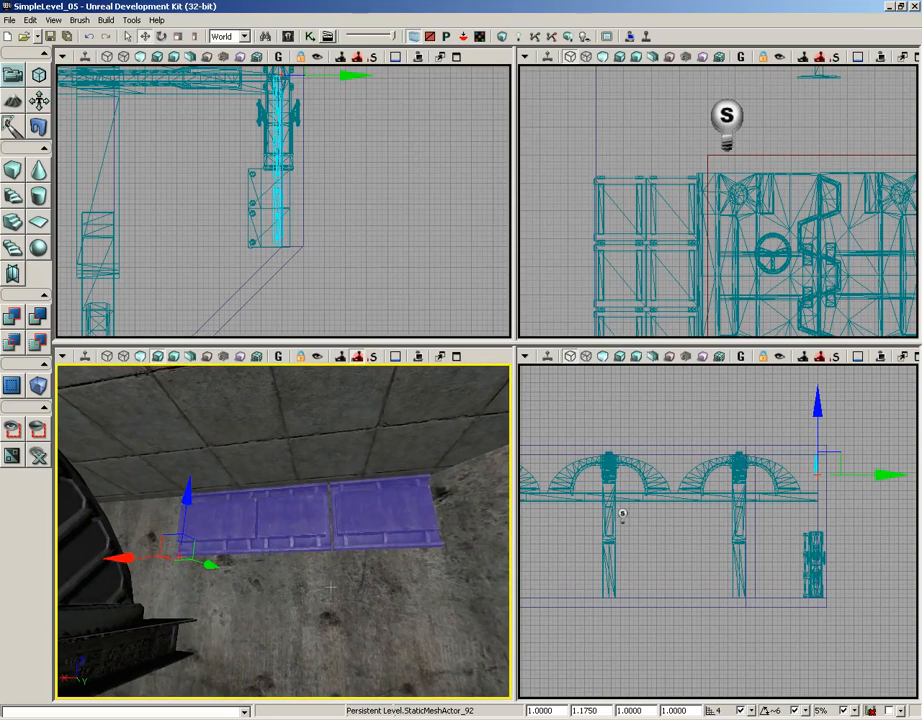
Duplicate the long trim downward three times, forming four stacked rows between the ceiling and the door.
{"action": "left_click_drag", "start_coordinate": [186, 489], "coordinate": [181, 532], "text": "alt"}
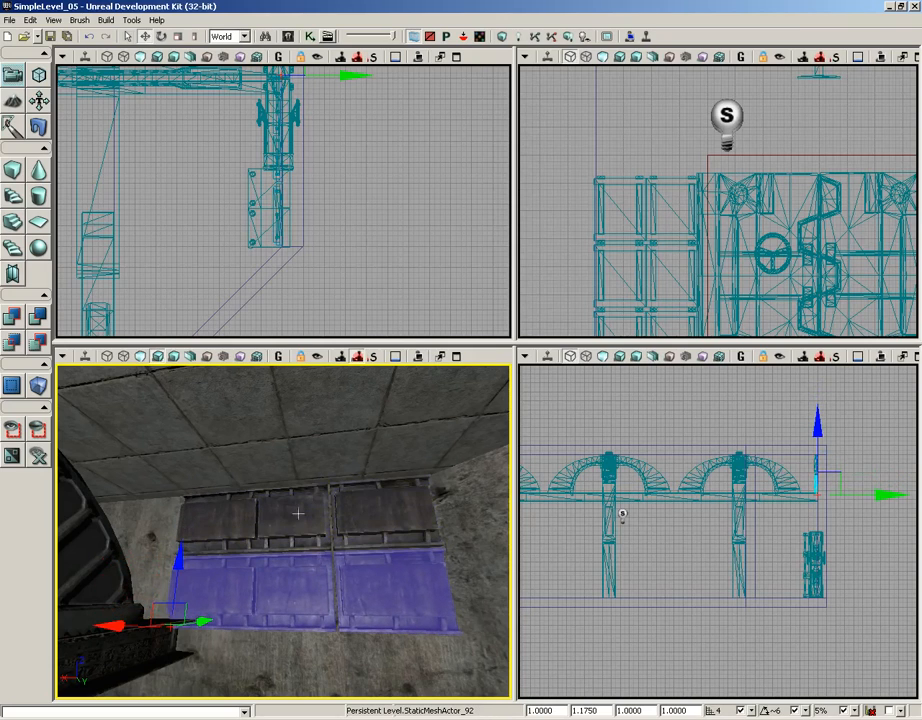
{"action": "left_click_drag", "start_coordinate": [298, 513], "coordinate": [329, 465]}
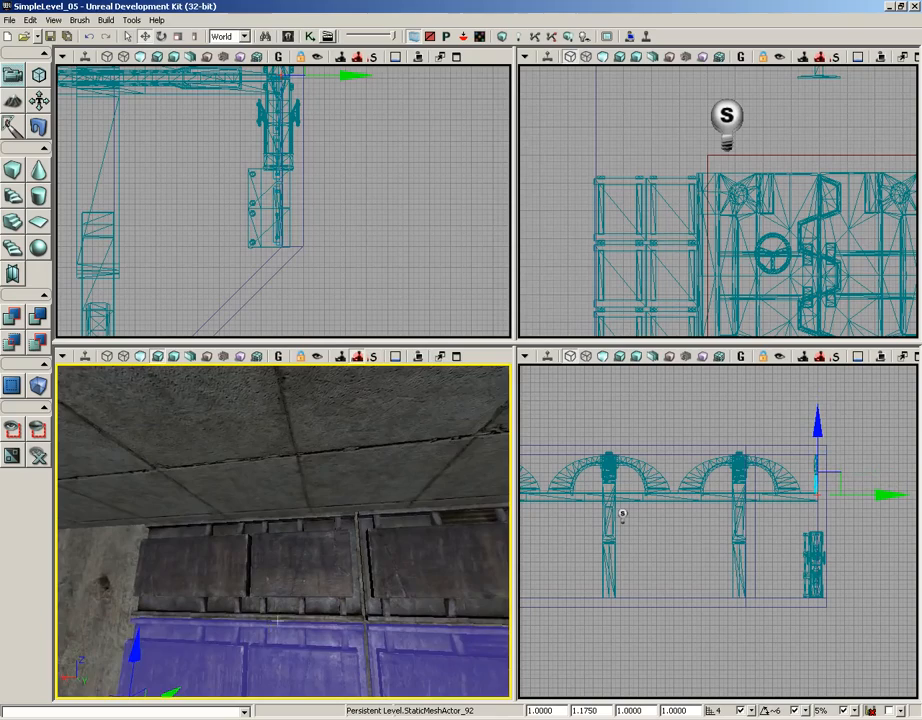
{"action": "right_click_drag", "start_coordinate": [277, 620], "coordinate": [247, 593]}
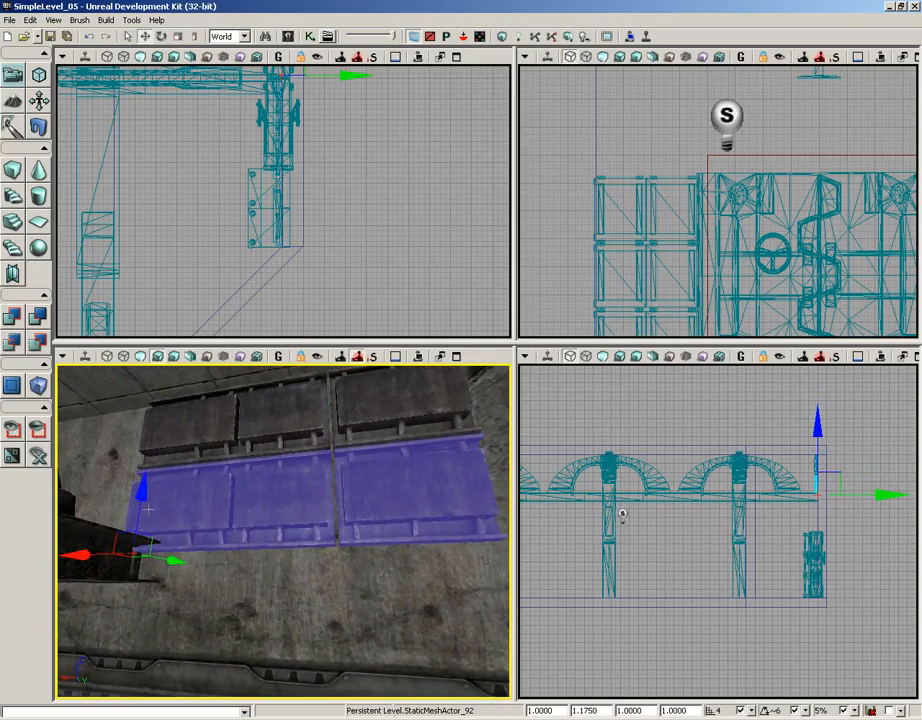
{"action": "mouse_move", "coordinate": [147, 510]}
{"action": "left_mouse_down", "text": "alt"}
{"action": "mouse_move", "coordinate": [140, 505]}
{"action": "mouse_move", "coordinate": [139, 533]}
{"action": "left_mouse_up", "text": "alt"}
{"action": "right_click_drag", "start_coordinate": [296, 495], "coordinate": [280, 535]}
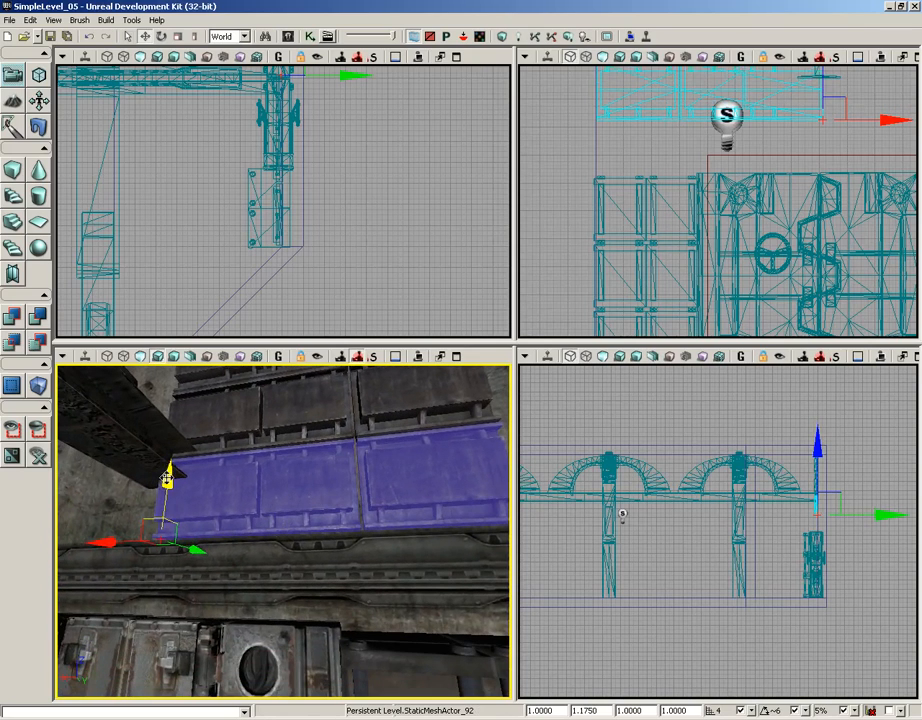
{"action": "left_click_drag", "start_coordinate": [167, 478], "coordinate": [169, 508], "text": "alt"}
{"action": "left_click_drag", "start_coordinate": [340, 511], "coordinate": [357, 565]}
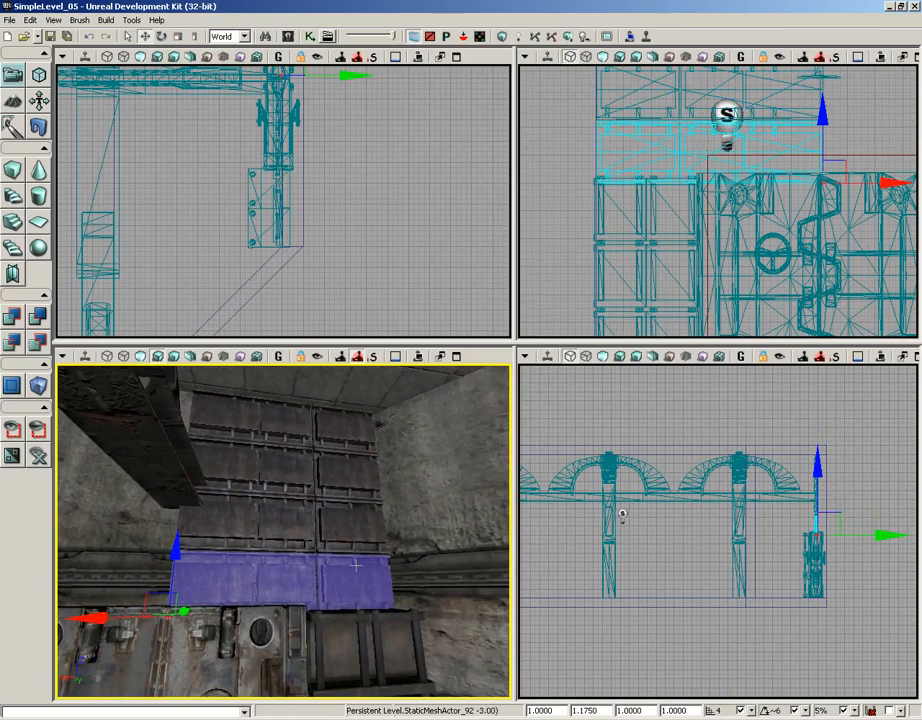
Select all four stacked long trims and duplicate them along X onto the other half of the end wall.
{"action": "left_click", "coordinate": [292, 437], "text": "ctrl"}
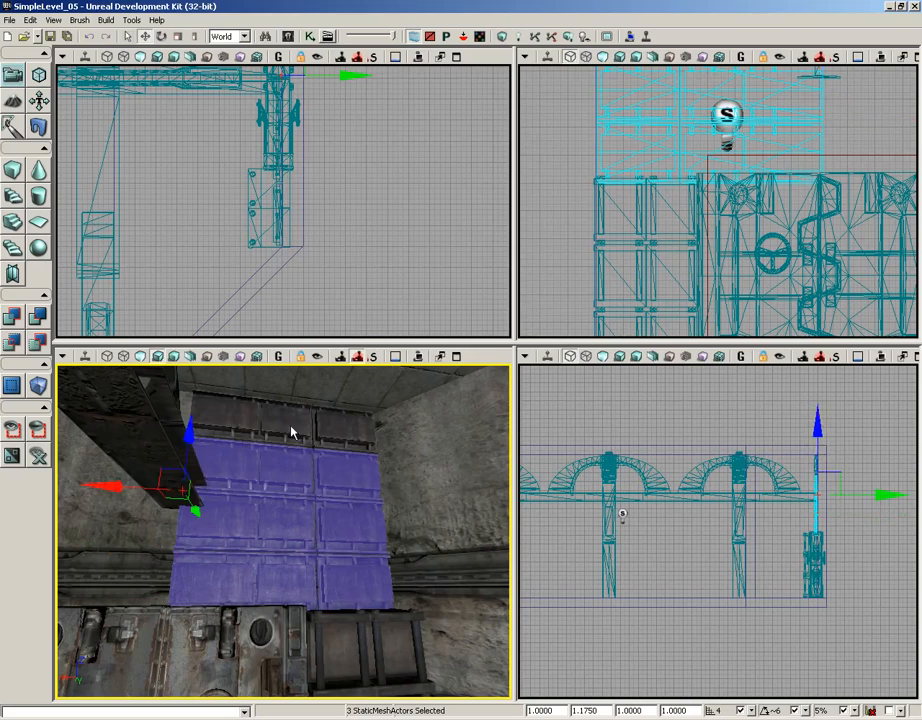
{"action": "middle_click_drag", "start_coordinate": [314, 508], "coordinate": [232, 480]}
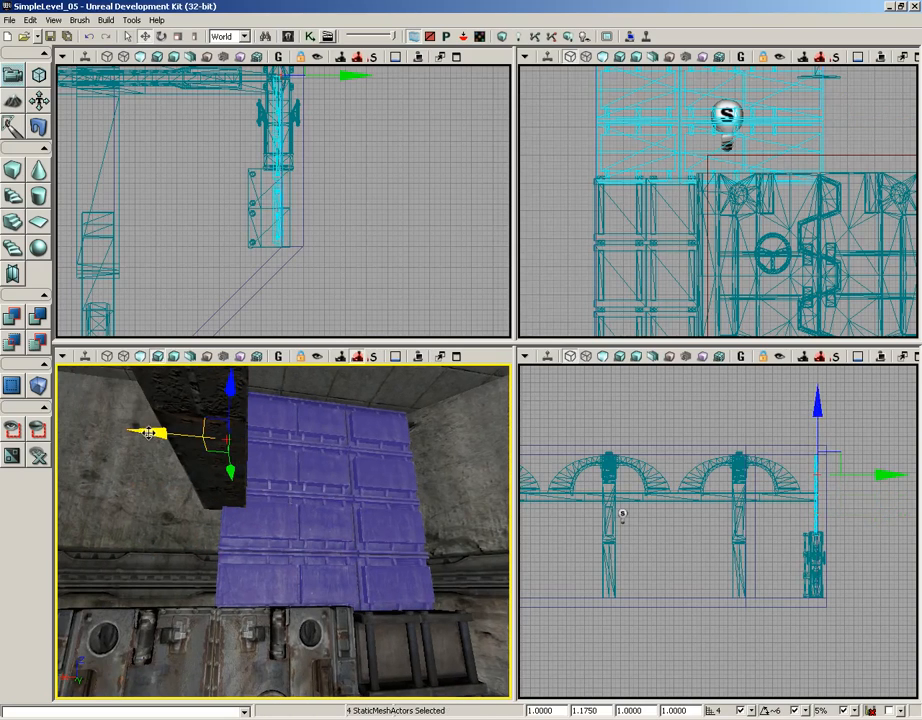
{"action": "left_click_drag", "start_coordinate": [157, 432], "coordinate": [56, 428]}
{"action": "middle_click_drag", "start_coordinate": [342, 497], "coordinate": [318, 481]}
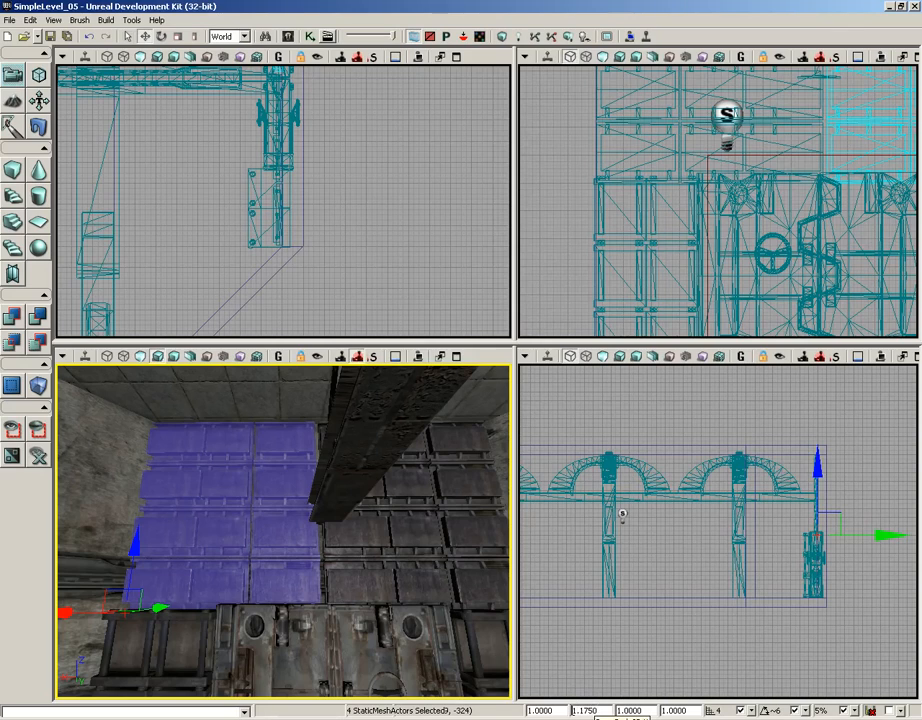
Mirror the four copied trims with an X scale of -1.175 and move them along X to meet the original rows above the door.
{"action": "left_click", "coordinate": [575, 710]}
{"action": "type", "text": "-1"}
{"action": "key", "text": "Return"}
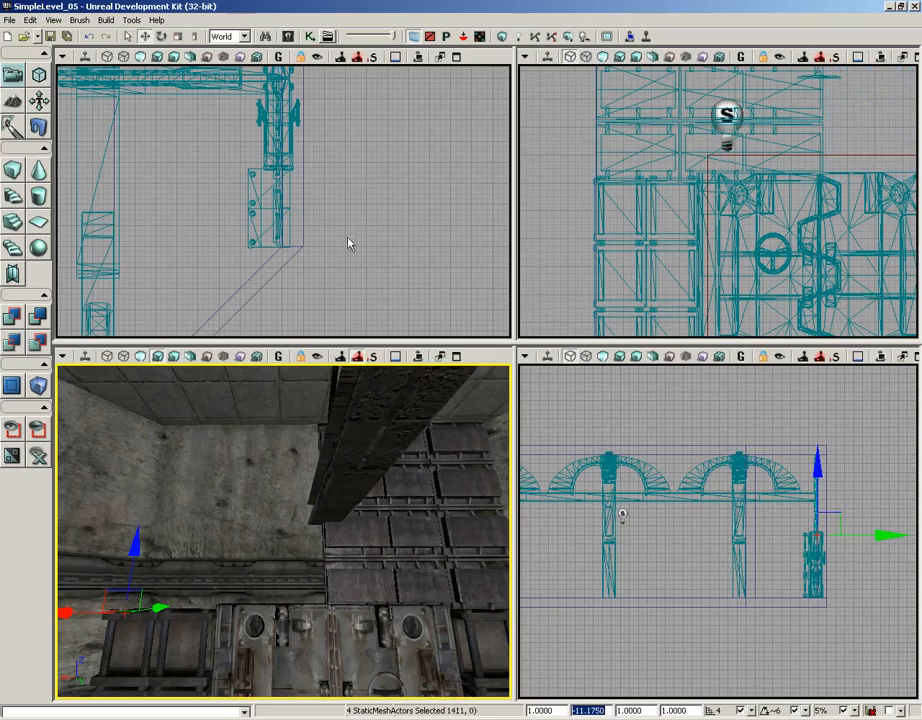
{"action": "scroll", "coordinate": [332, 140], "scroll_direction": "down", "scroll_amount": 5}
{"action": "left_click_drag", "start_coordinate": [326, 106], "coordinate": [354, 342]}
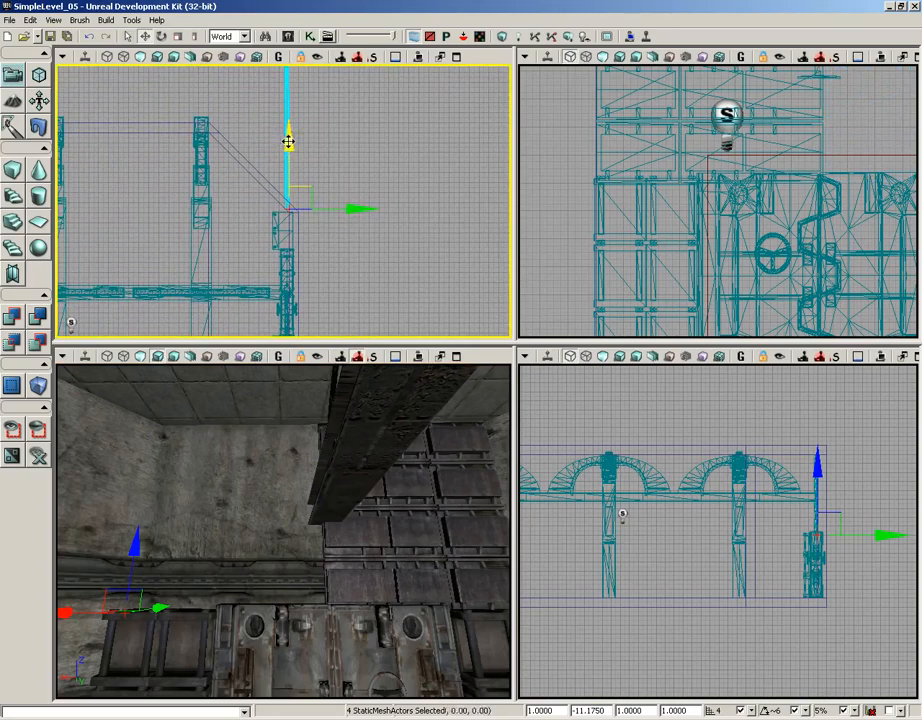
{"action": "left_click_drag", "start_coordinate": [289, 143], "coordinate": [300, 323]}
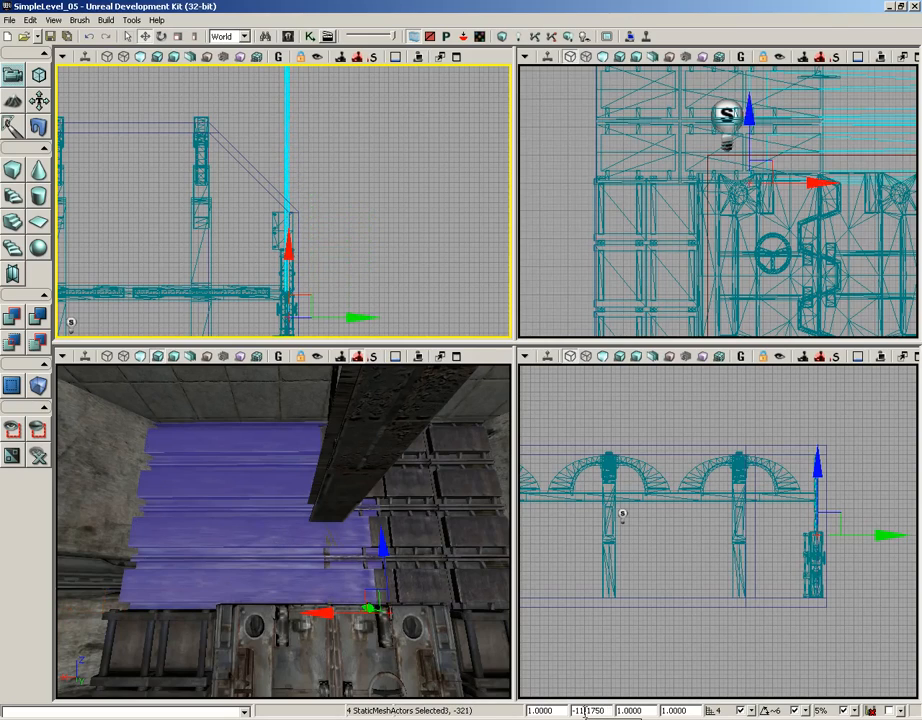
{"action": "key", "text": "BackSpace"}
{"action": "key", "text": "Return"}
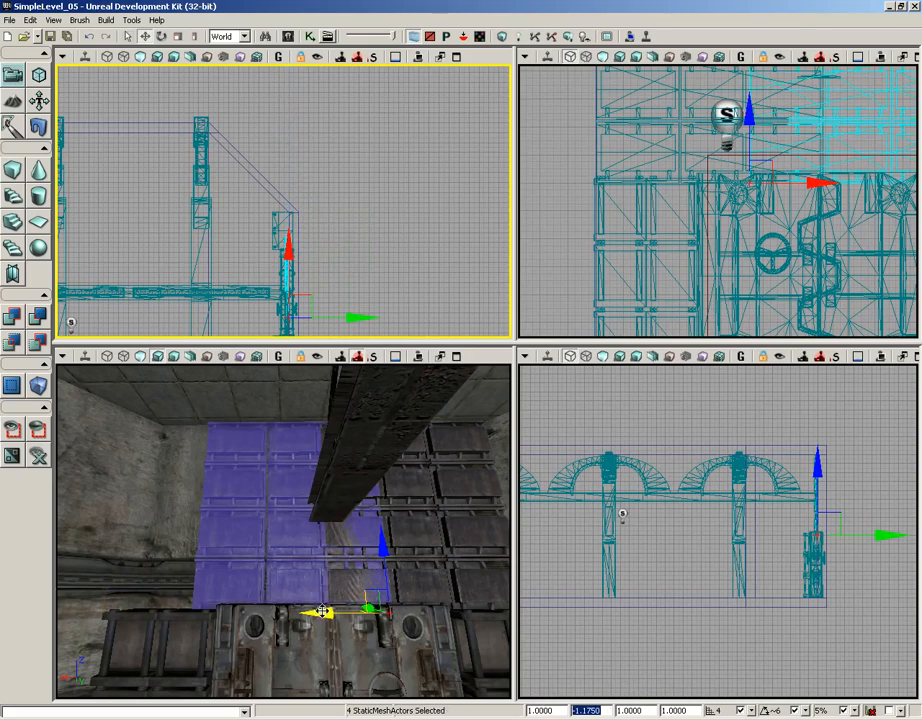
{"action": "left_click_drag", "start_coordinate": [320, 614], "coordinate": [274, 613]}
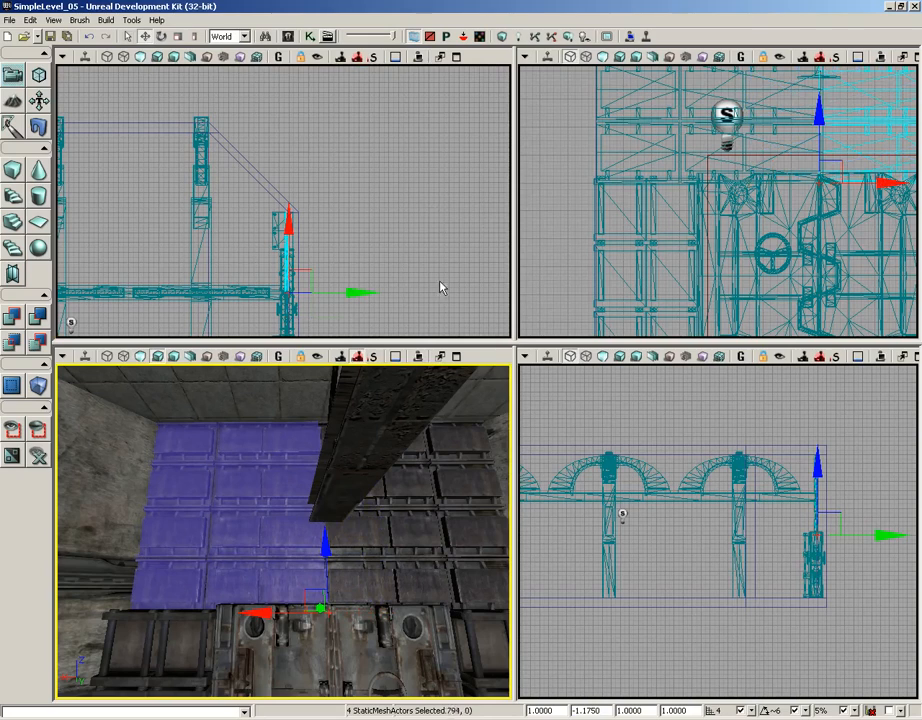
Examine the end wall's door, side panels and upper trim rows from several angles.
{"action": "left_click", "coordinate": [305, 425]}
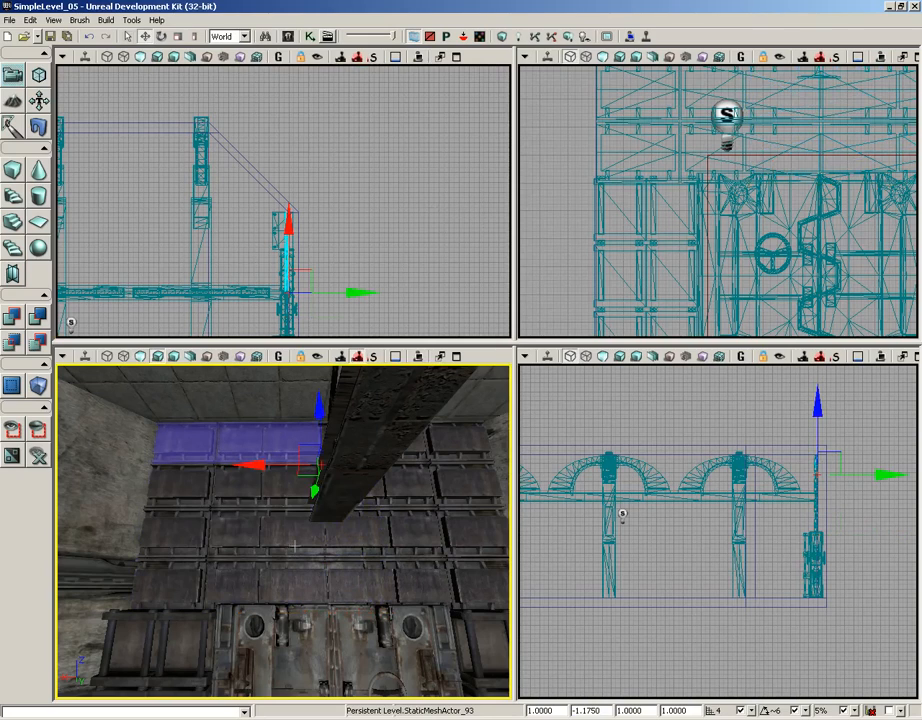
{"action": "right_click_drag", "start_coordinate": [346, 547], "coordinate": [443, 548]}
{"action": "mouse_move", "coordinate": [344, 549]}
{"action": "left_mouse_down"}
{"action": "mouse_move", "coordinate": [332, 553]}
{"action": "mouse_move", "coordinate": [340, 551]}
{"action": "left_mouse_up"}
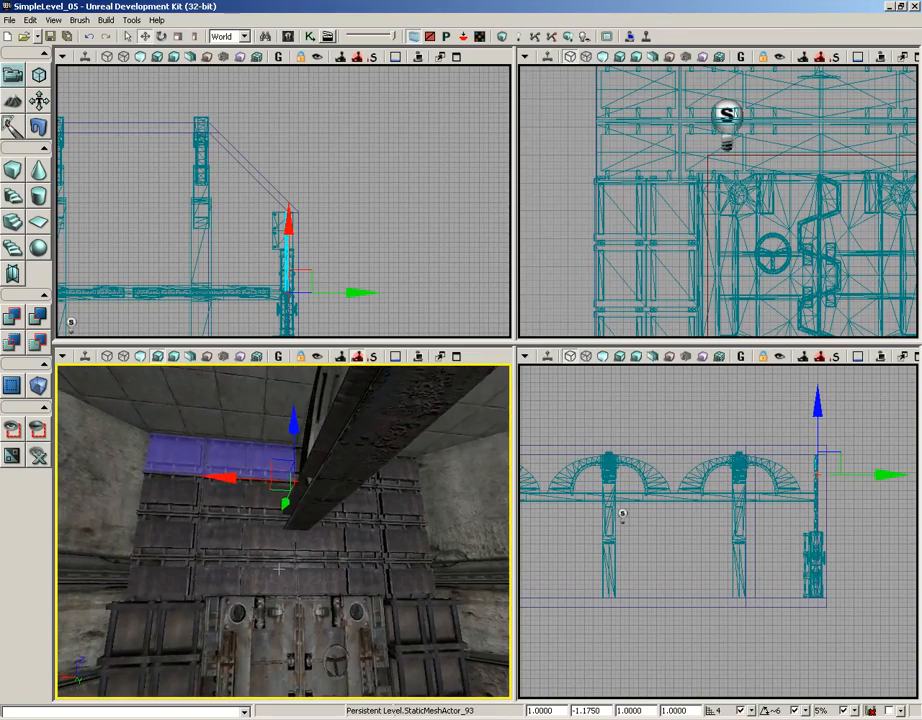
{"action": "right_click_drag", "start_coordinate": [344, 549], "coordinate": [403, 560]}
{"action": "left_click", "coordinate": [476, 490]}
{"action": "left_click_drag", "start_coordinate": [363, 540], "coordinate": [400, 548]}
{"action": "right_click_drag", "start_coordinate": [400, 548], "coordinate": [340, 551]}
{"action": "left_click_drag", "start_coordinate": [401, 551], "coordinate": [375, 546]}
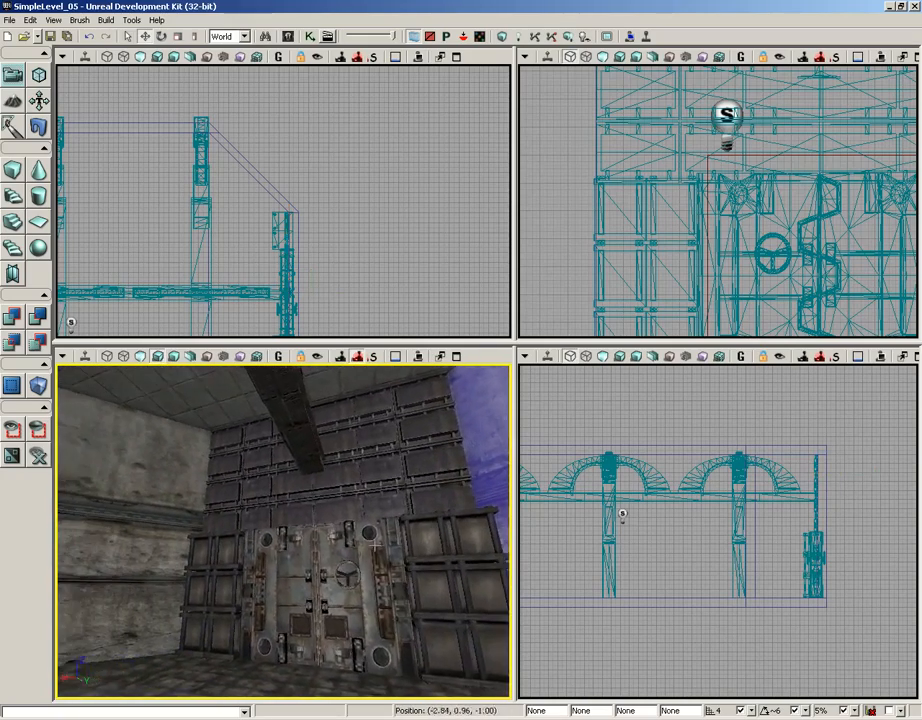
{"action": "middle_click_drag", "start_coordinate": [375, 546], "coordinate": [418, 545]}
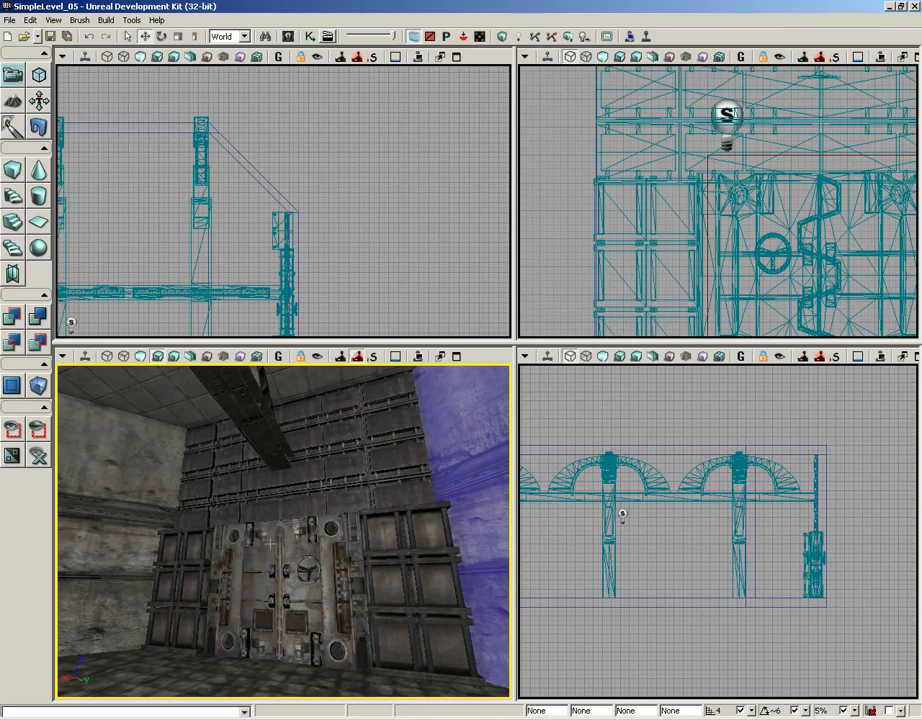
{"action": "right_click_drag", "start_coordinate": [398, 565], "coordinate": [397, 538]}
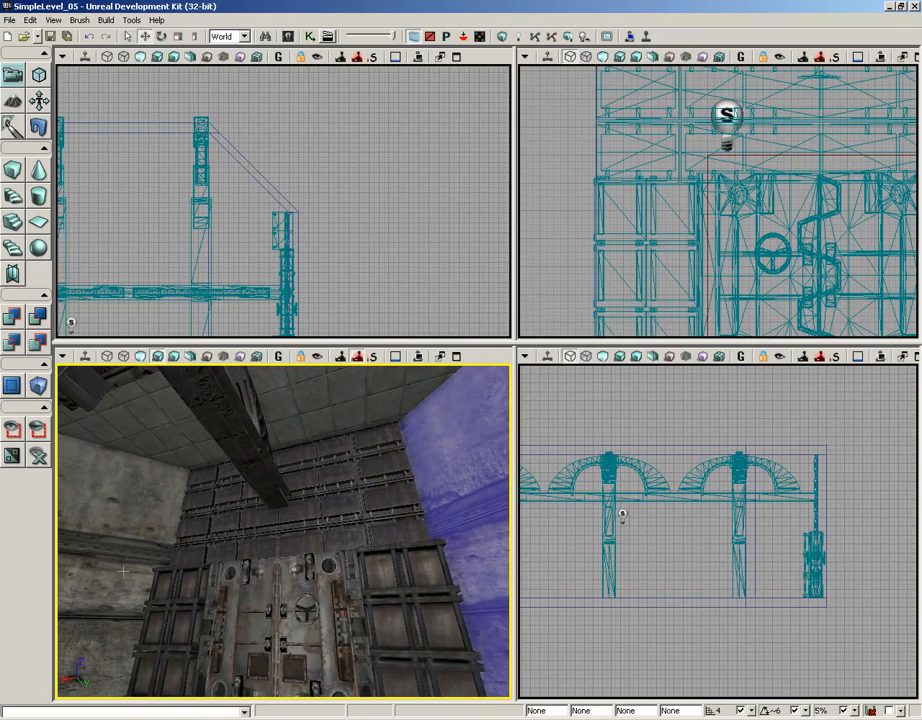
{"action": "left_click_drag", "start_coordinate": [360, 647], "coordinate": [410, 541]}
{"action": "right_click_drag", "start_coordinate": [372, 623], "coordinate": [367, 564]}
{"action": "left_click_drag", "start_coordinate": [367, 564], "coordinate": [342, 490]}
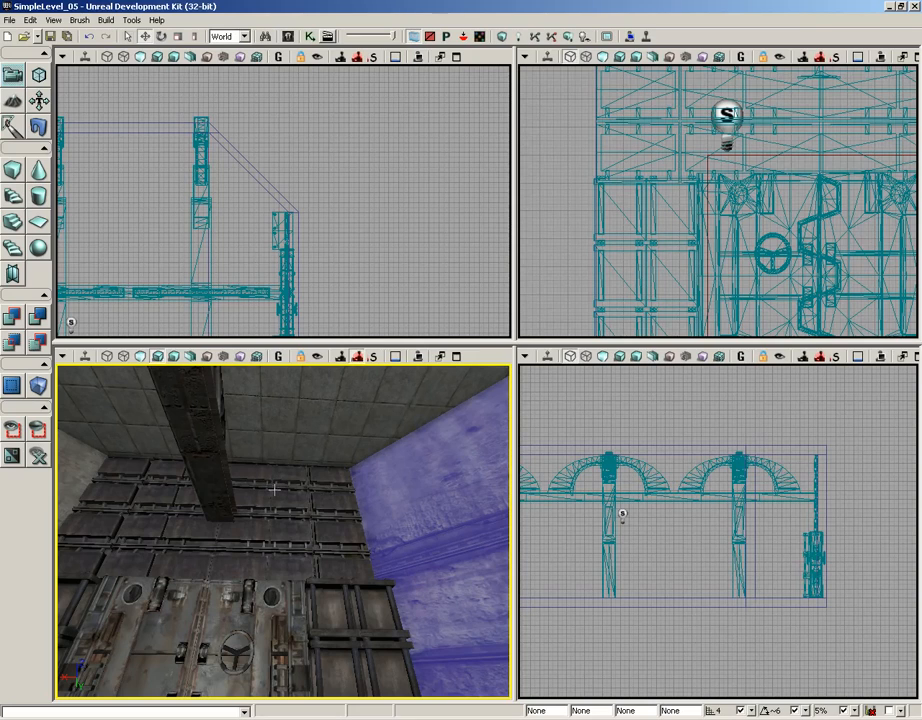
{"action": "right_click_drag", "start_coordinate": [330, 588], "coordinate": [289, 542]}
{"action": "left_click_drag", "start_coordinate": [289, 542], "coordinate": [300, 492]}
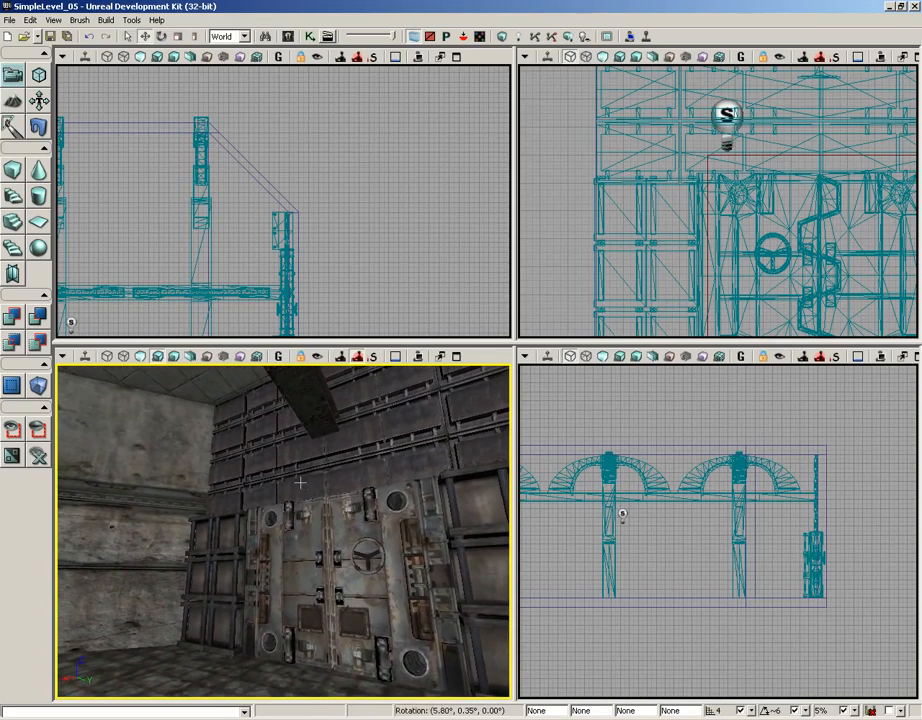